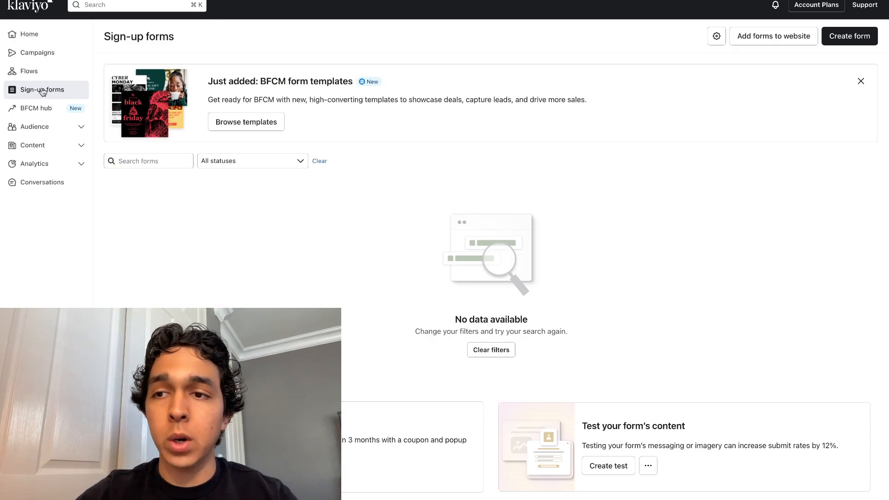
# Step: Start a new sign-up form and choose the full-page "Multi-step email & SMS" template from the library
pyautogui.scroll(-1, 829, 105)
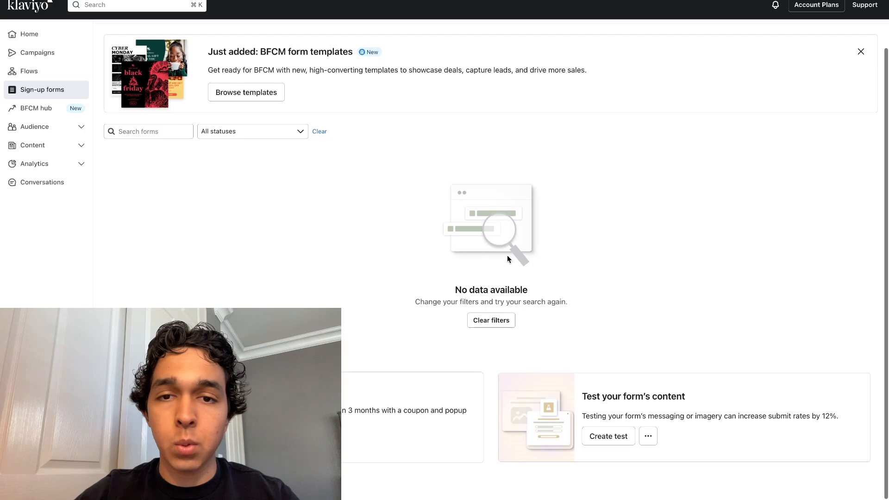
pyautogui.scroll(1, 829, 105)
pyautogui.click(844, 40)
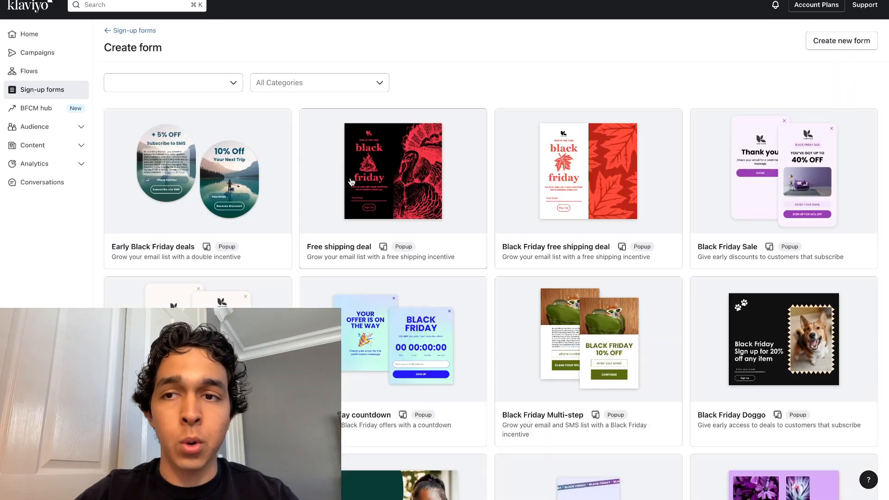
pyautogui.scroll(-6, 244, 267)
pyautogui.scroll(-20, 244, 268)
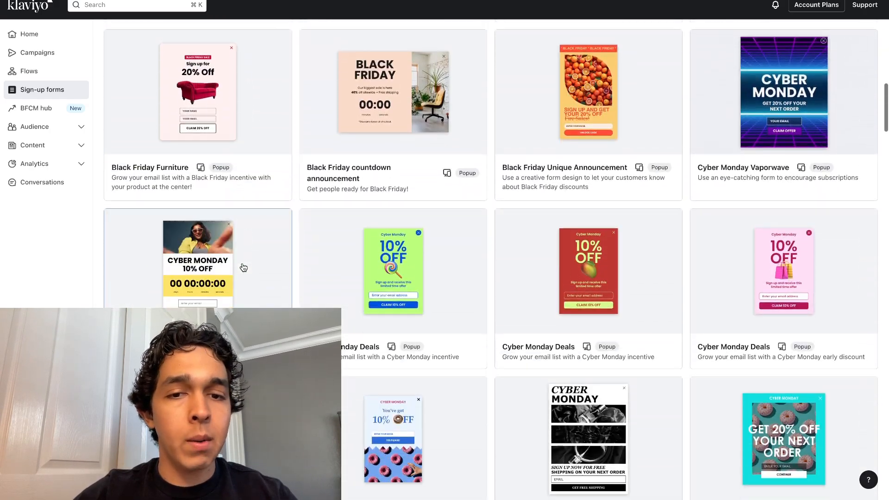
pyautogui.scroll(-10, 244, 268)
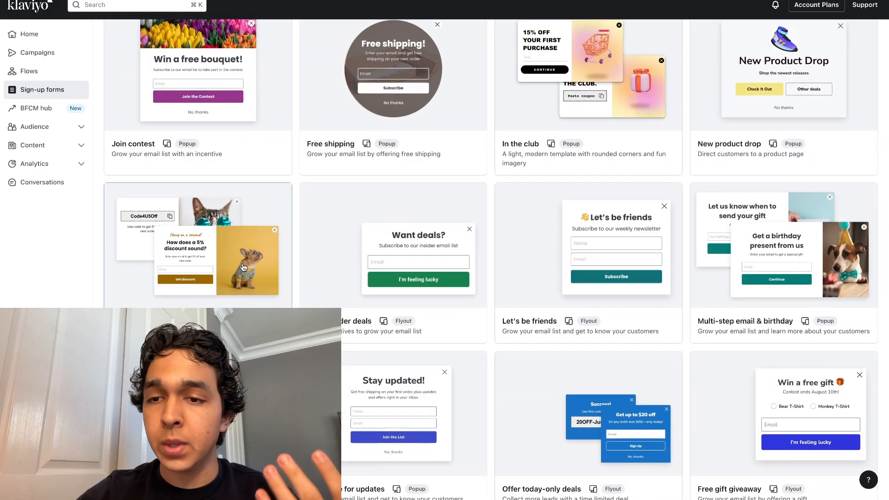
pyautogui.scroll(10, 244, 267)
pyautogui.scroll(10, 244, 268)
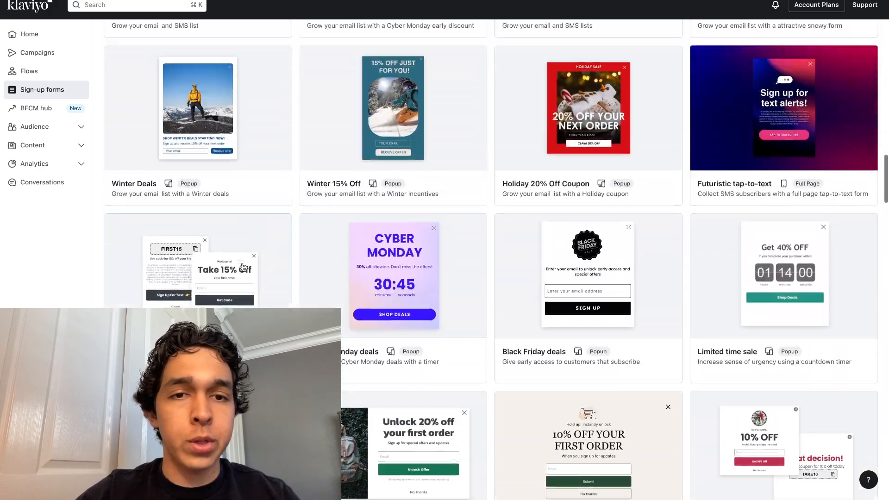
pyautogui.click(571, 211)
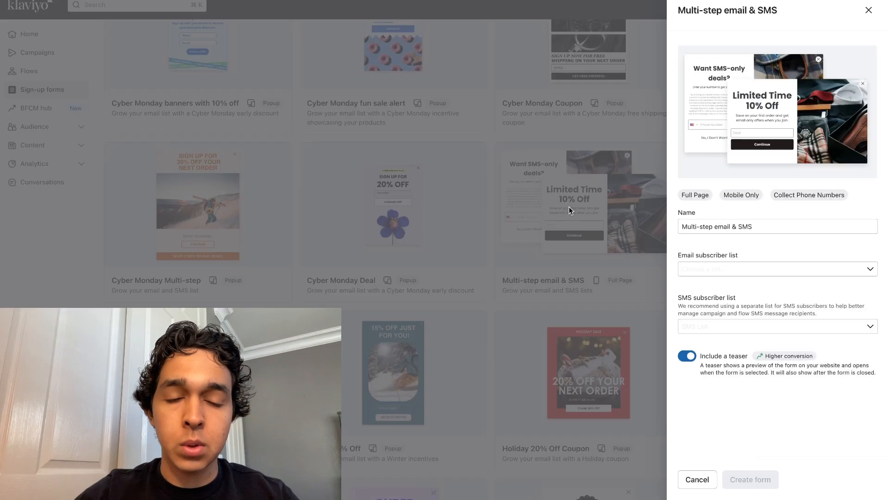
# Step: Name the new form "Mobile only"
pyautogui.click(725, 225)
pyautogui.press('super+a')
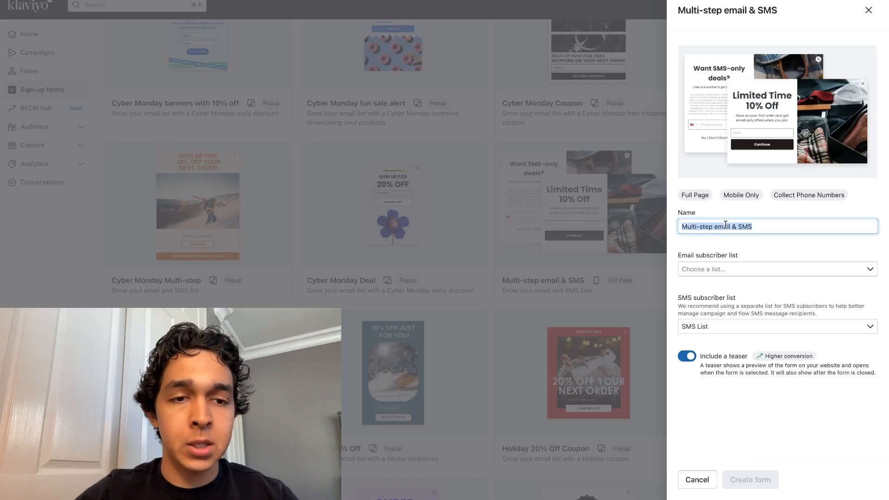
pyautogui.write('Mobile')
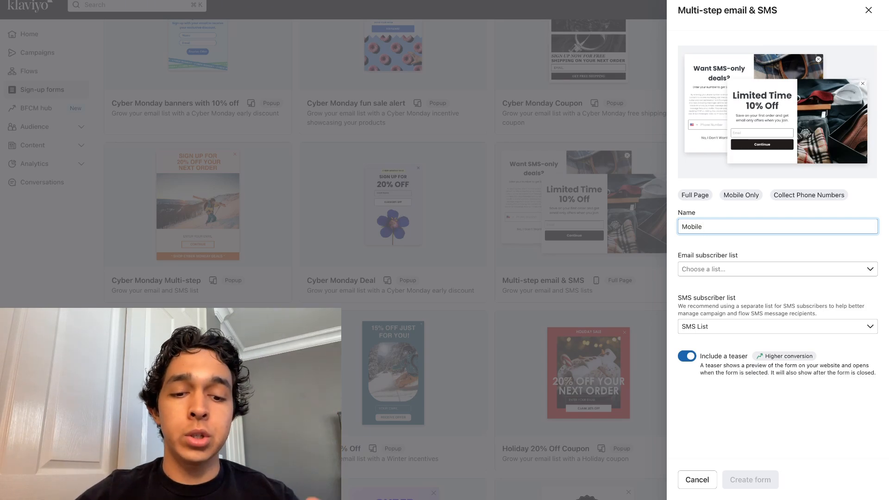
pyautogui.write('o')
pyautogui.write('n;ly')
pyautogui.press('Left')
pyautogui.press('Left')
pyautogui.press('BackSpace')
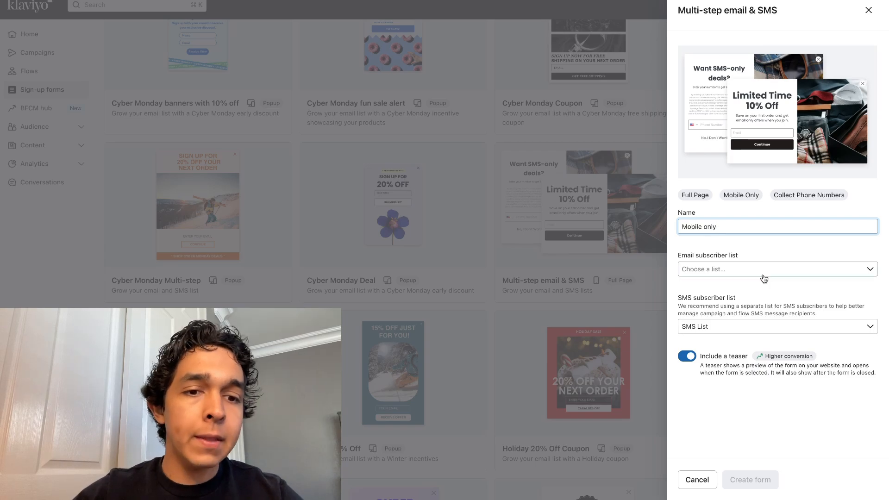
# Step: Create the form with Email List as the email subscriber list and the teaser turned off
pyautogui.click(763, 268)
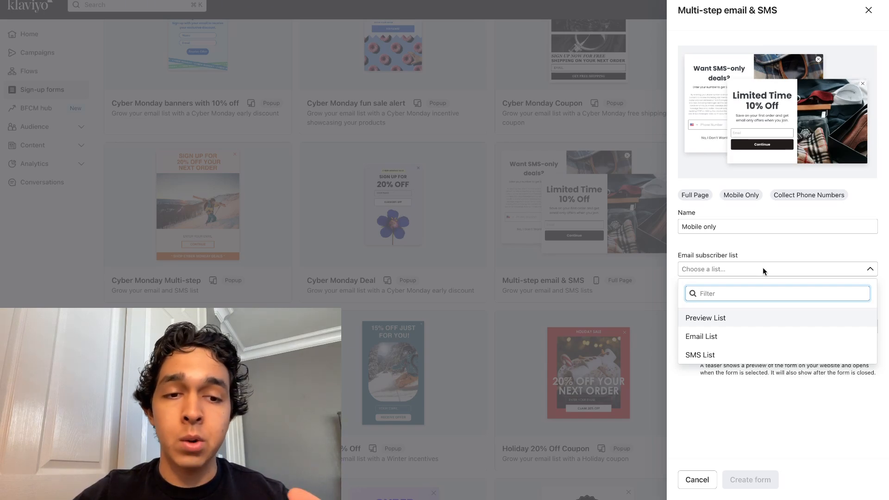
pyautogui.click(711, 339)
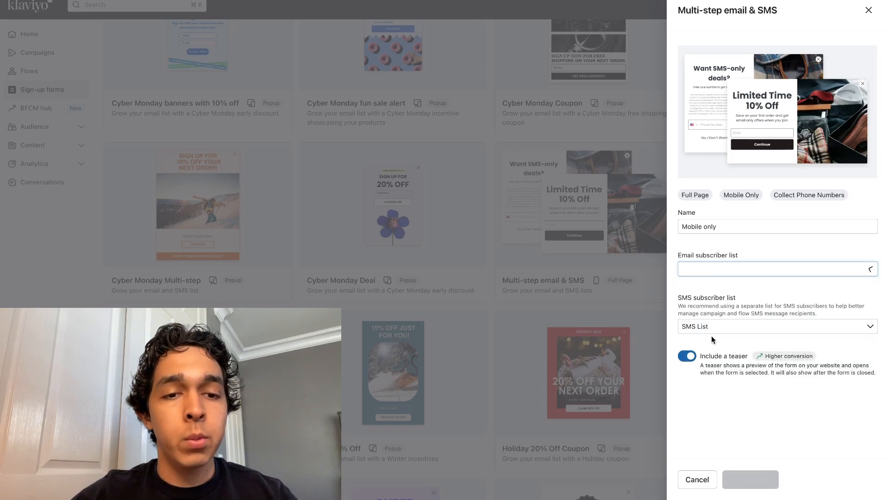
pyautogui.moveTo(678, 299); pyautogui.dragTo(739, 300)
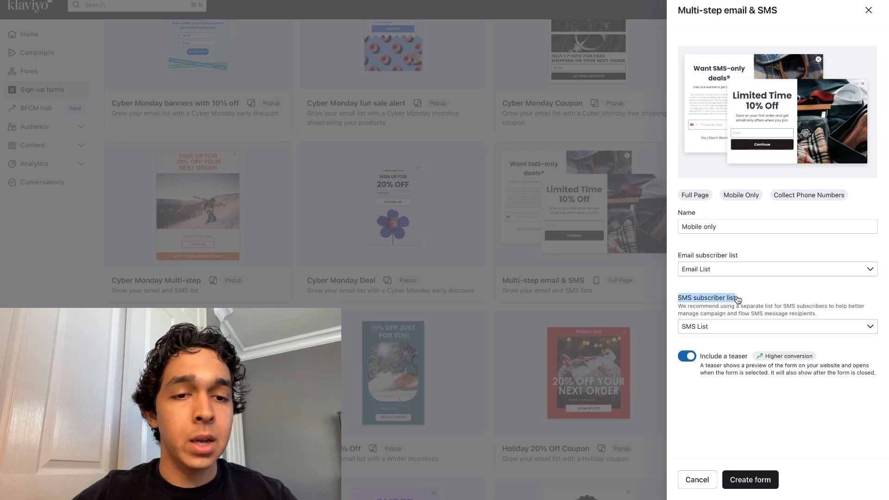
pyautogui.click(742, 300)
pyautogui.click(724, 315)
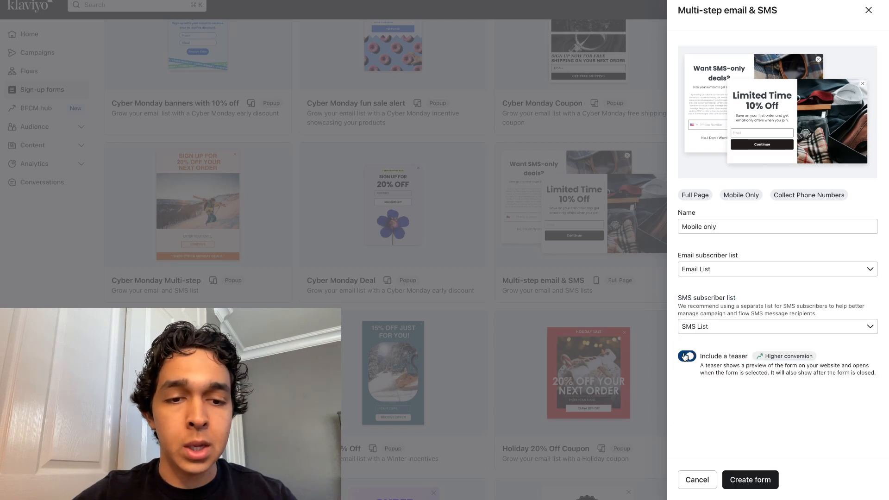
pyautogui.click(687, 357)
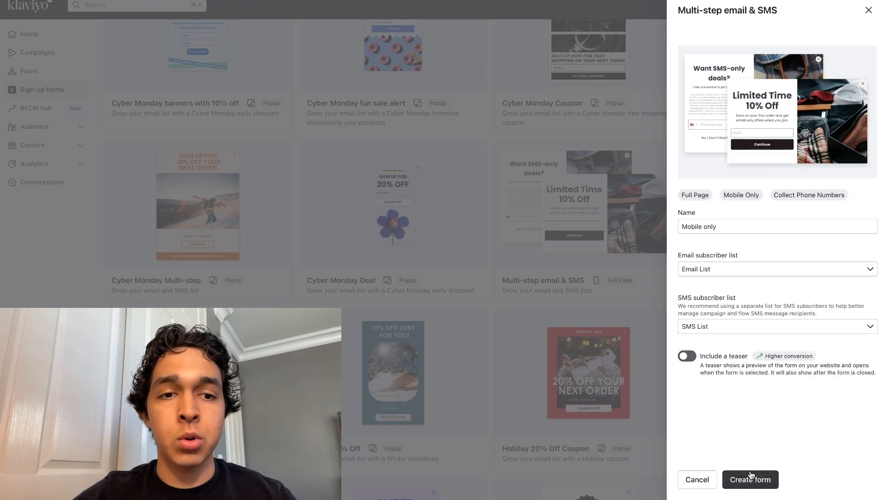
pyautogui.click(751, 478)
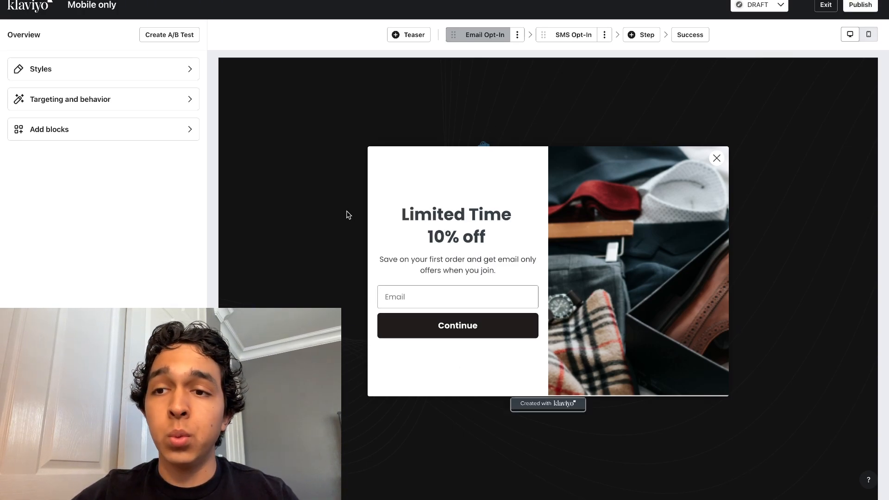
# Step: Set the form's targeting and behavior to display on mobile only, and return to the overview
pyautogui.click(156, 105)
pyautogui.scroll(-3, 82, 264)
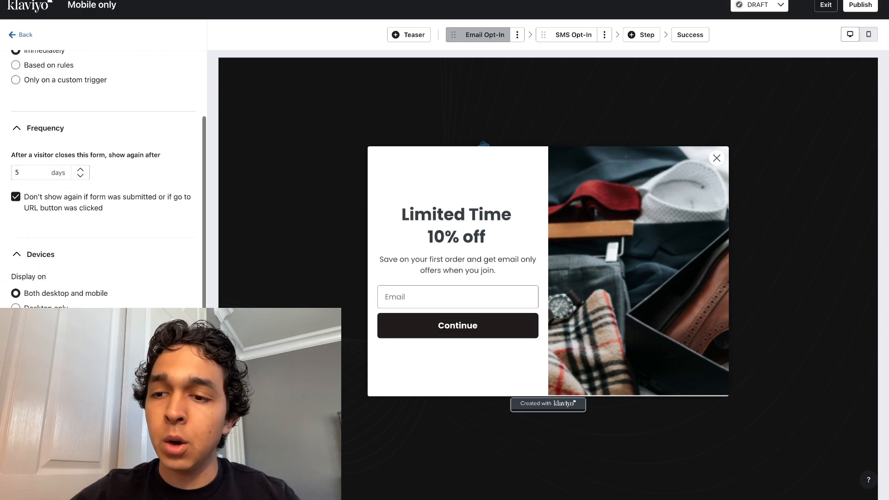
pyautogui.click(37, 322)
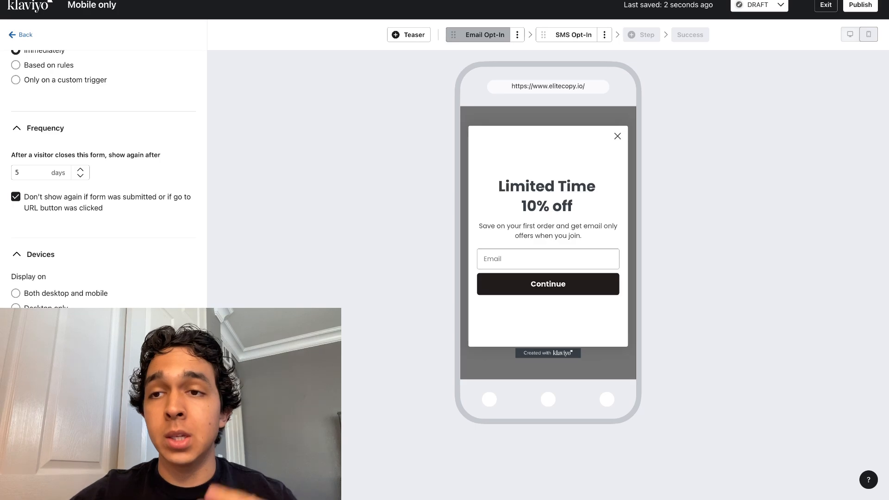
pyautogui.scroll(2, 102, 176)
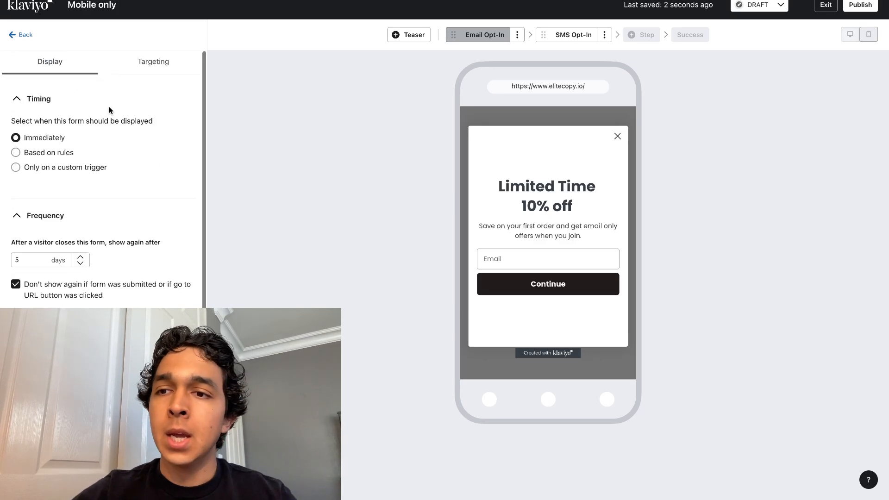
pyautogui.click(26, 36)
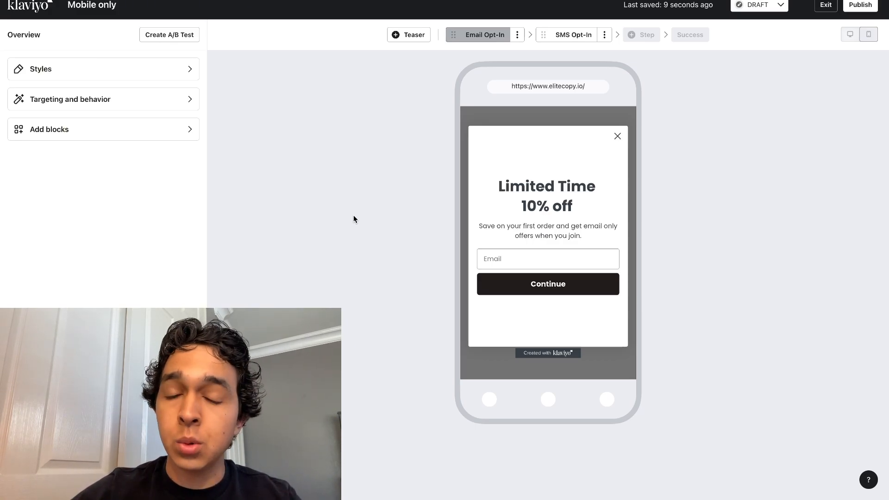
# Step: Add an image block above the "Limited Time 10% off" heading, using the pink NoBaked logo from the image library
pyautogui.click(141, 134)
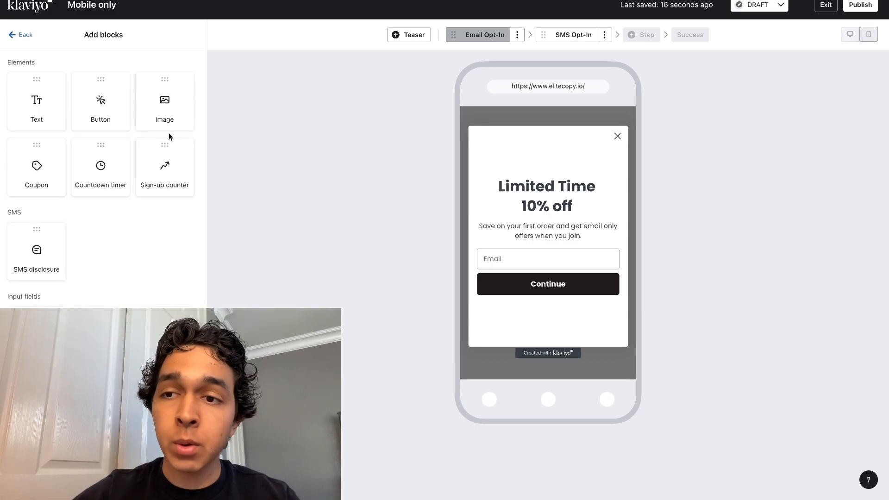
pyautogui.moveTo(165, 110); pyautogui.dragTo(532, 177)
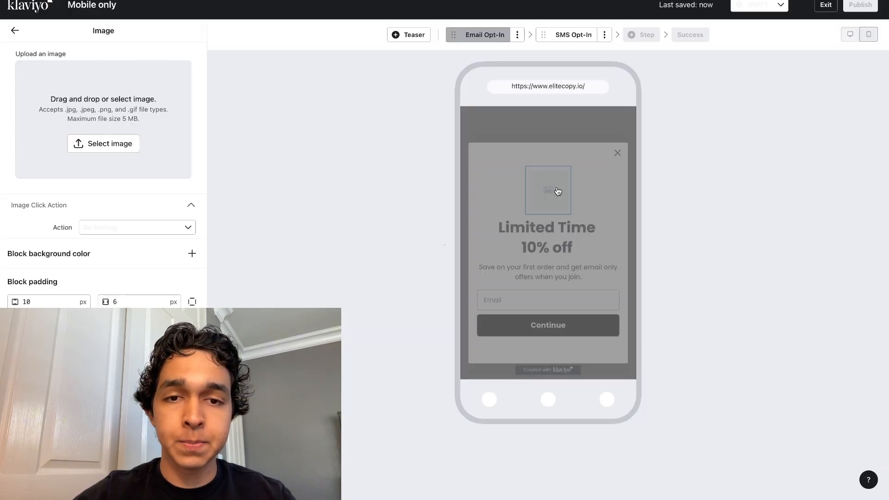
pyautogui.click(125, 158)
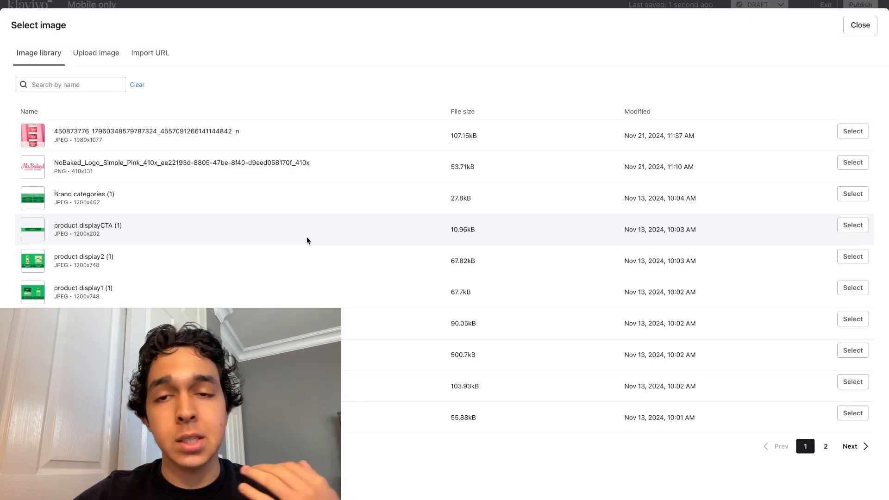
pyautogui.click(855, 165)
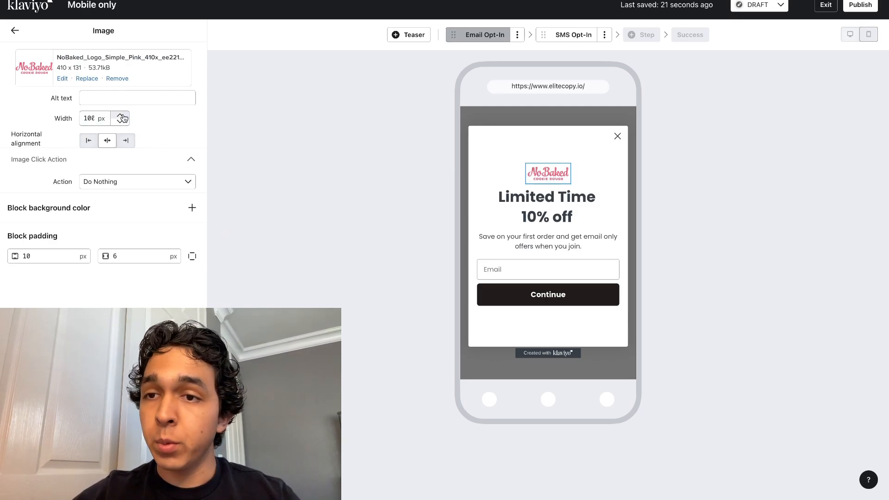
# Step: Set the logo image's width to 200 px and slightly increase the padding below it
pyautogui.doubleClick(85, 118)
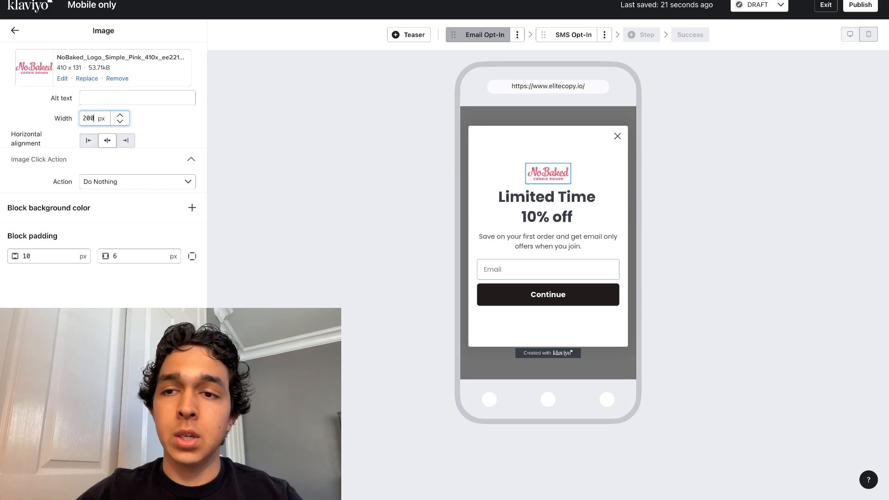
pyautogui.click(300, 153)
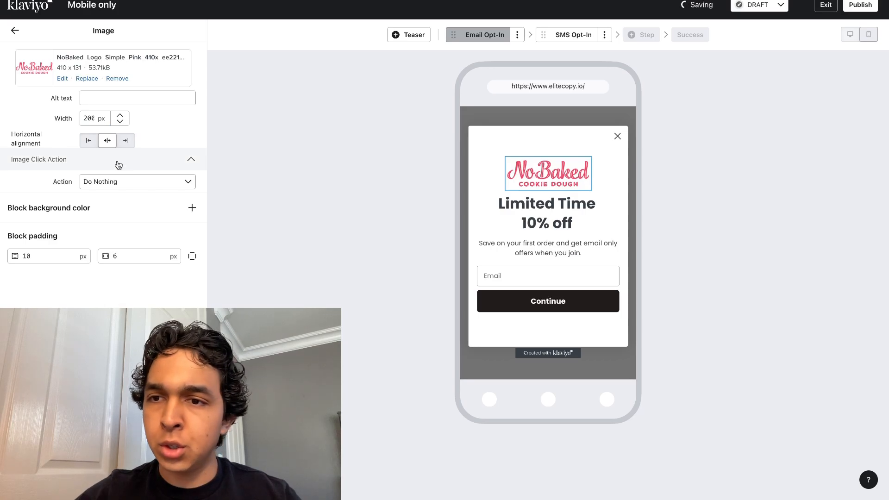
pyautogui.click(72, 252)
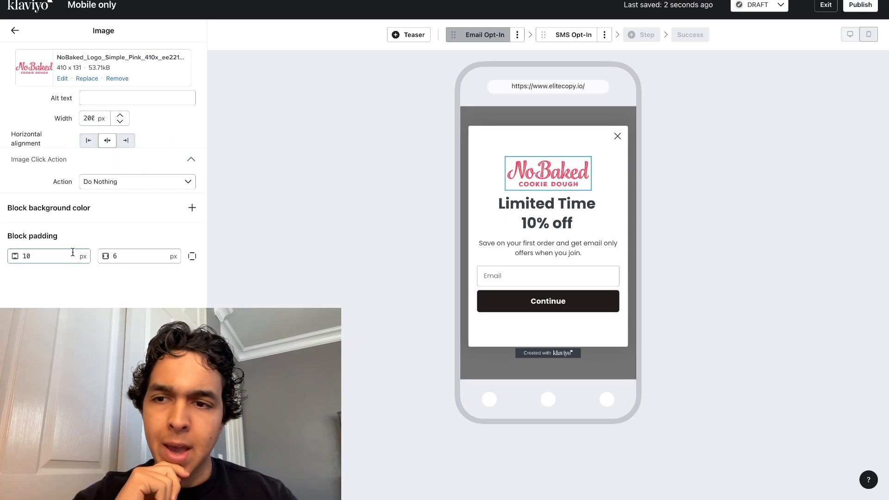
pyautogui.click(61, 256)
pyautogui.click(191, 256)
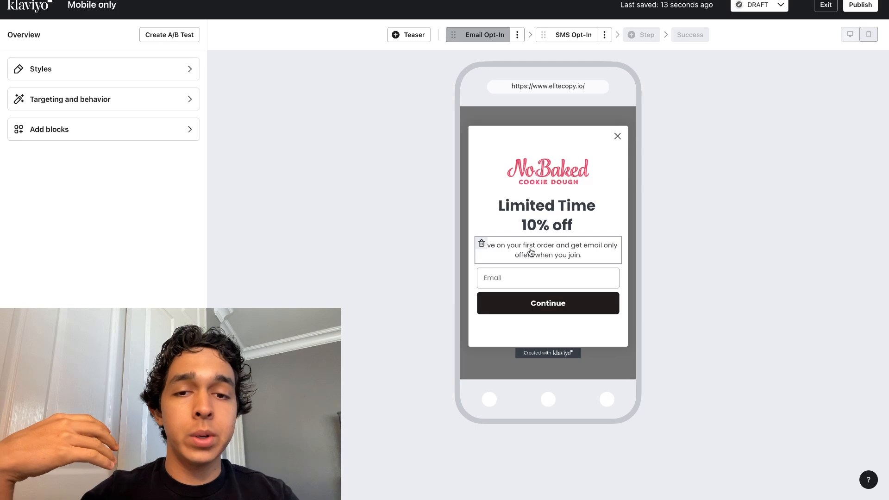
# Step: Delete the "Save on your first order and get email only offers when you join." text block
pyautogui.click(498, 252)
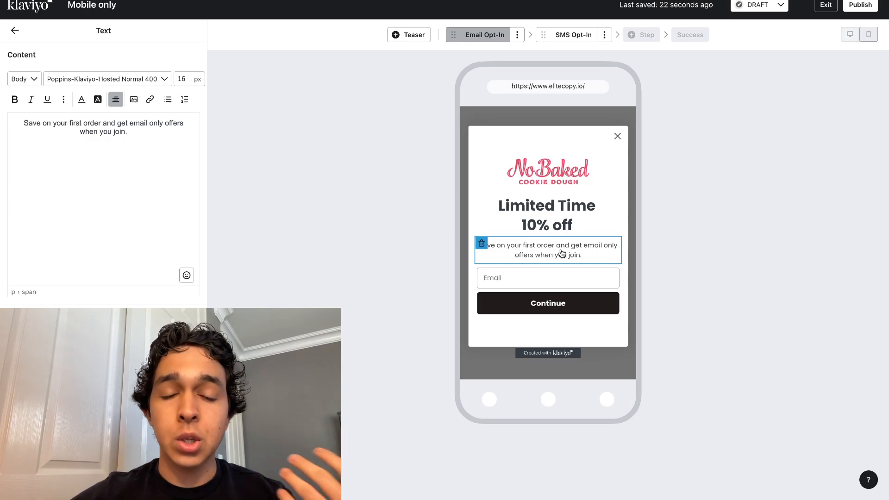
pyautogui.click(482, 245)
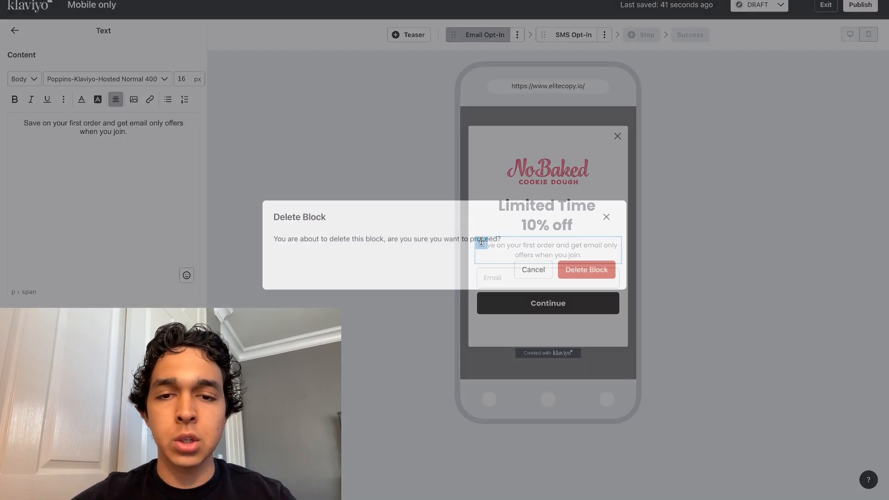
pyautogui.click(580, 275)
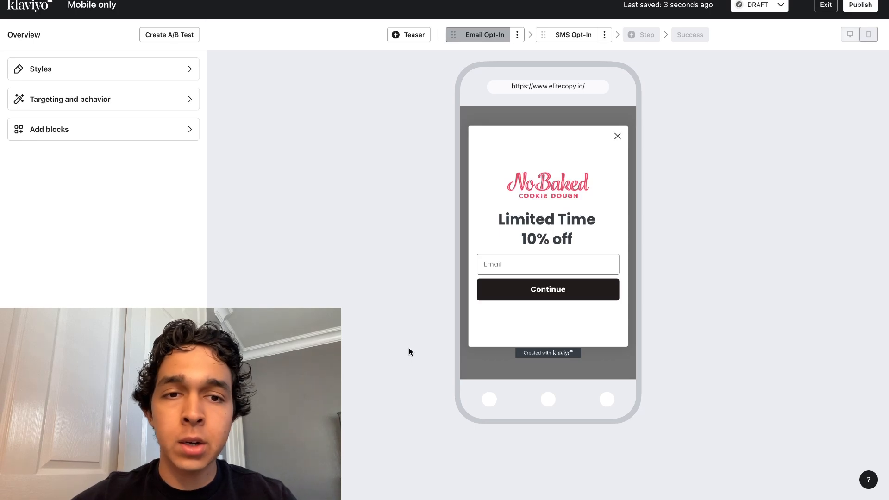
# Step: Make the close icon's X color fully transparent by reducing its opacity to 0
pyautogui.click(618, 136)
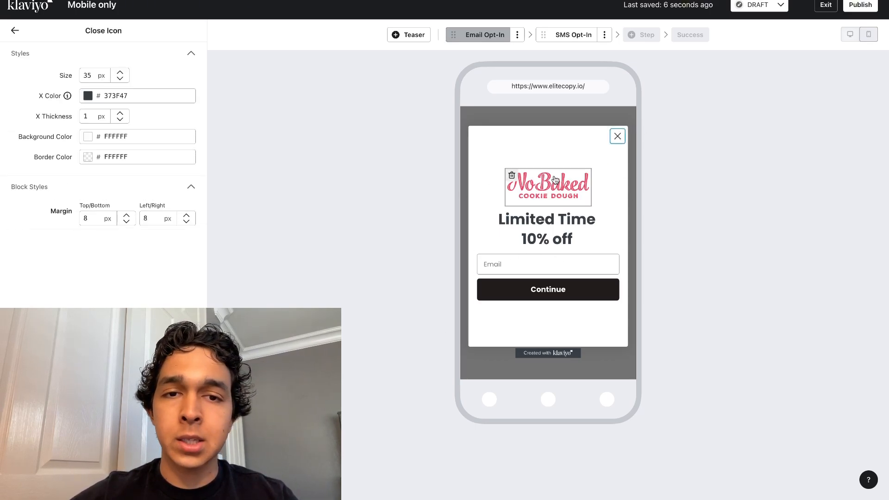
pyautogui.click(100, 96)
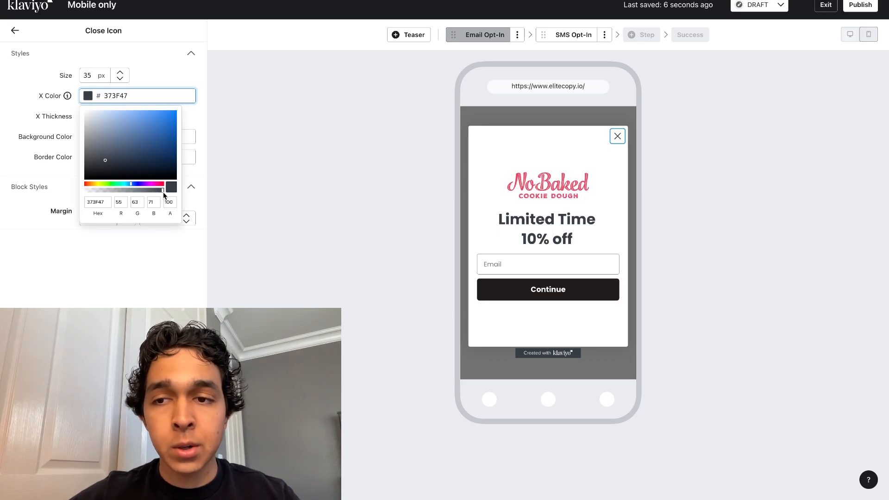
pyautogui.moveTo(163, 192); pyautogui.dragTo(78, 192)
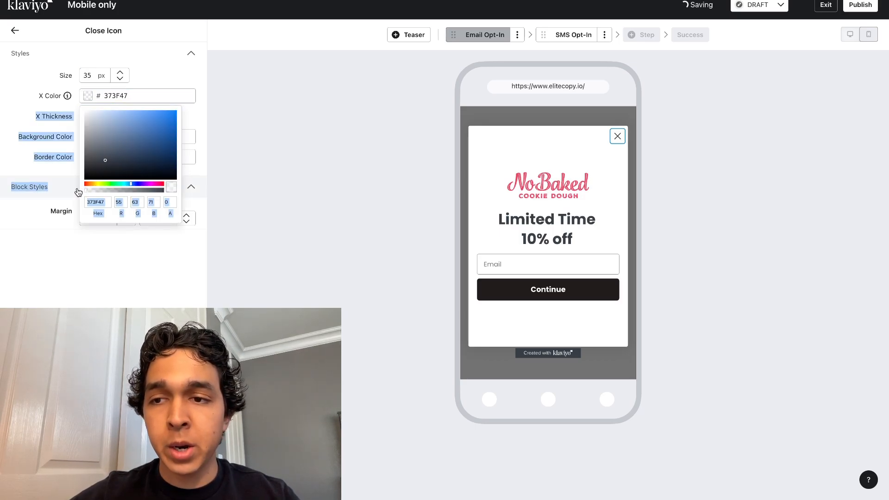
pyautogui.click(109, 240)
# Step: Set the close icon's size to 1 px and leave its settings
pyautogui.click(92, 76)
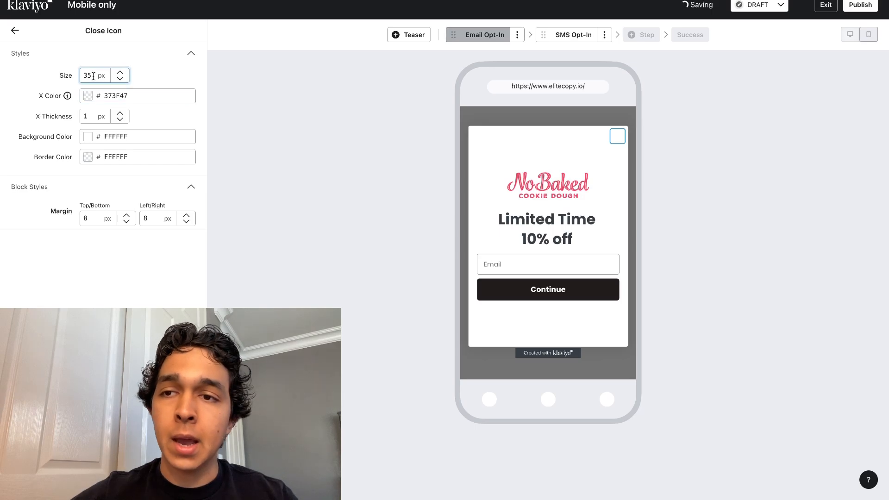
pyautogui.doubleClick(93, 75)
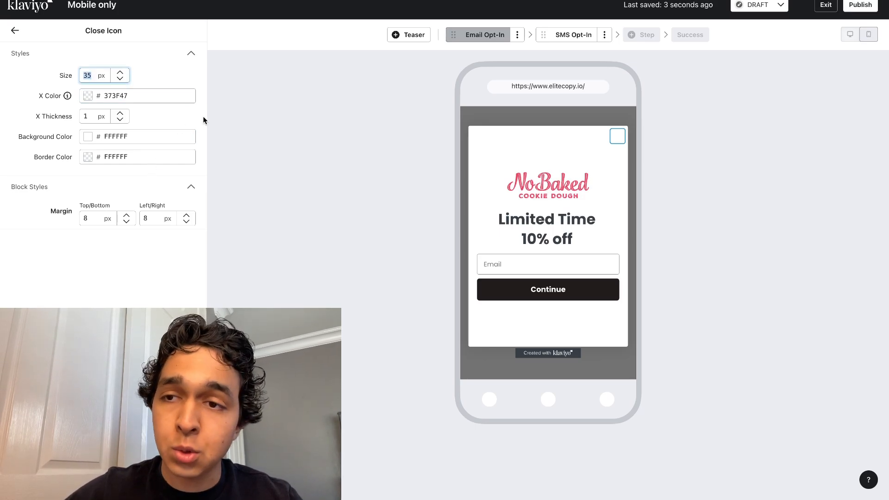
pyautogui.write('1')
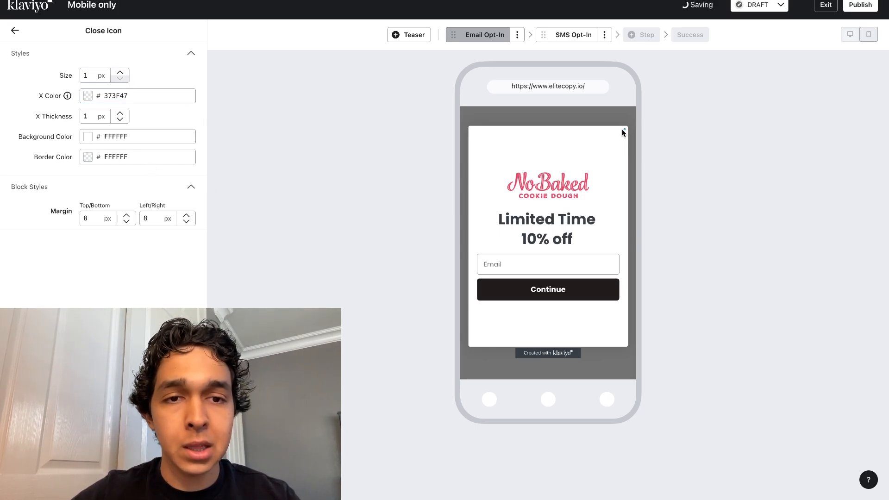
pyautogui.click(14, 31)
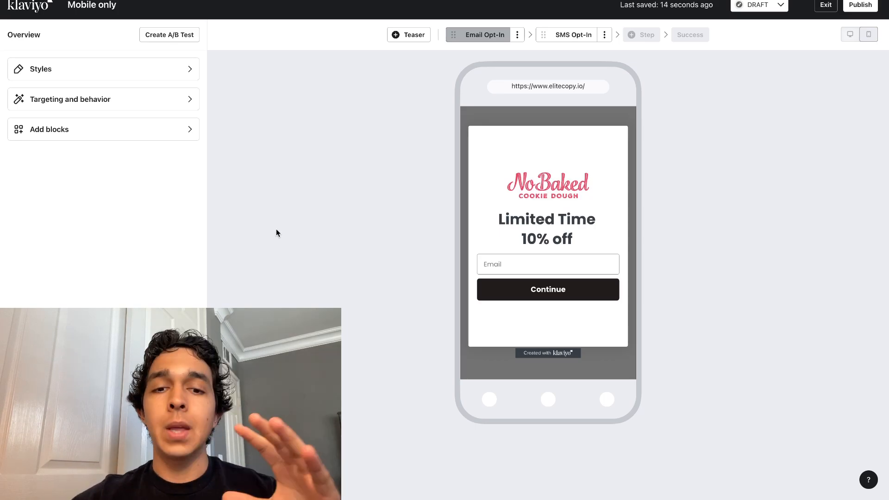
# Step: Add a button block below the Continue button and make its background color fully transparent
pyautogui.click(147, 128)
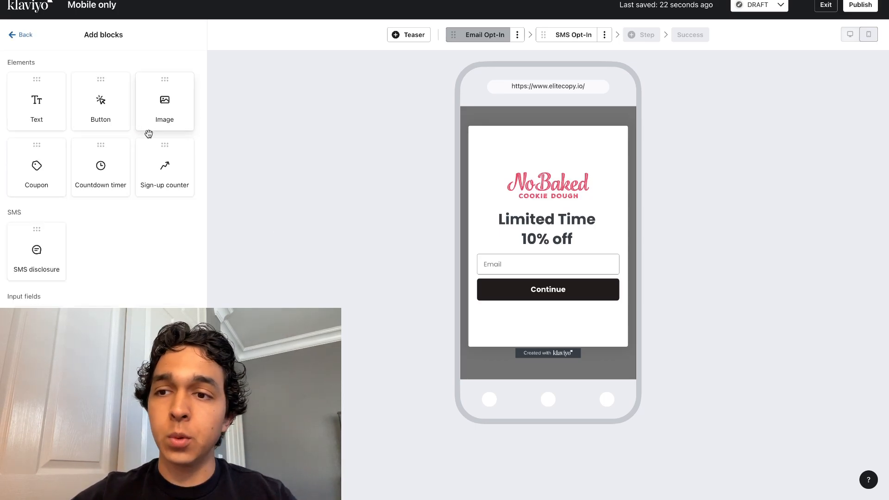
pyautogui.moveTo(122, 126); pyautogui.dragTo(530, 306)
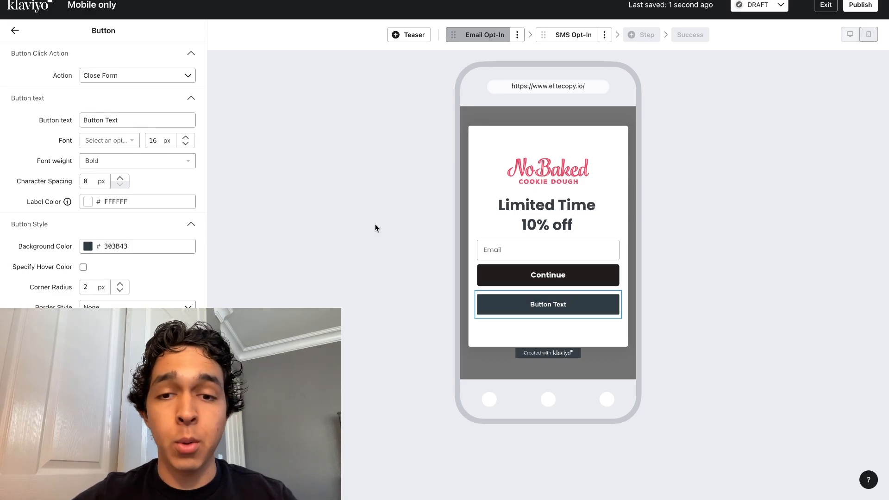
pyautogui.click(89, 249)
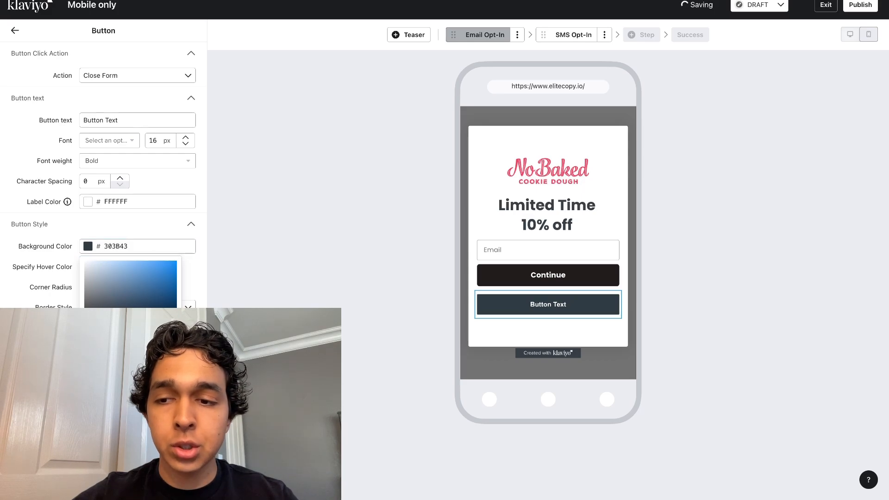
pyautogui.moveTo(86, 341); pyautogui.dragTo(70, 341)
pyautogui.click(130, 249)
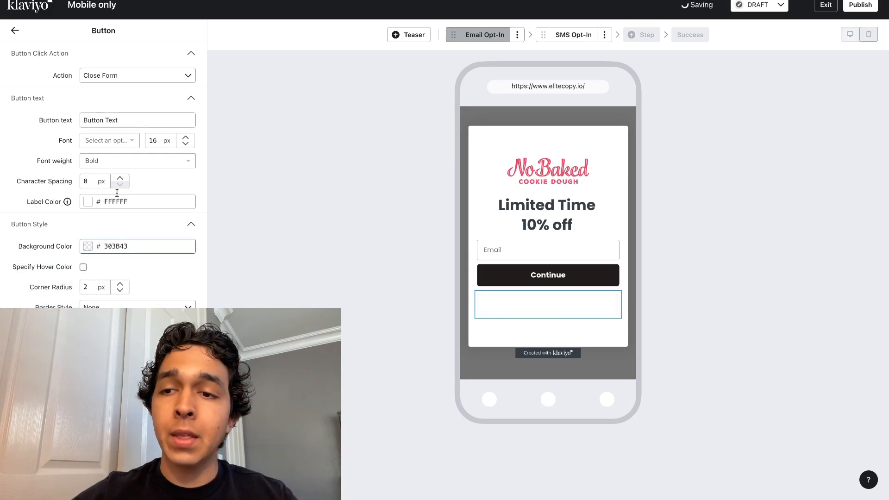
# Step: Set the new button's font to Poppins-Klaviyo-Hosted and its text to "No thanks, I'll pay full price"
pyautogui.click(107, 141)
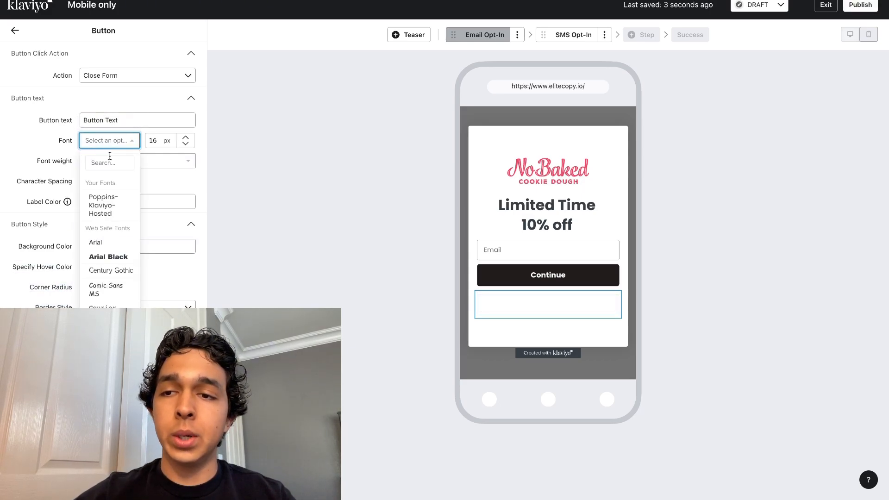
pyautogui.click(113, 209)
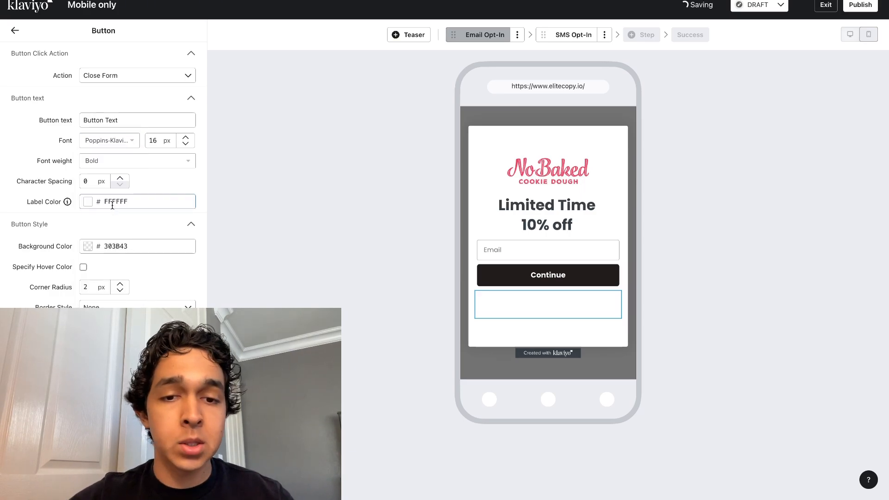
pyautogui.tripleClick(119, 122)
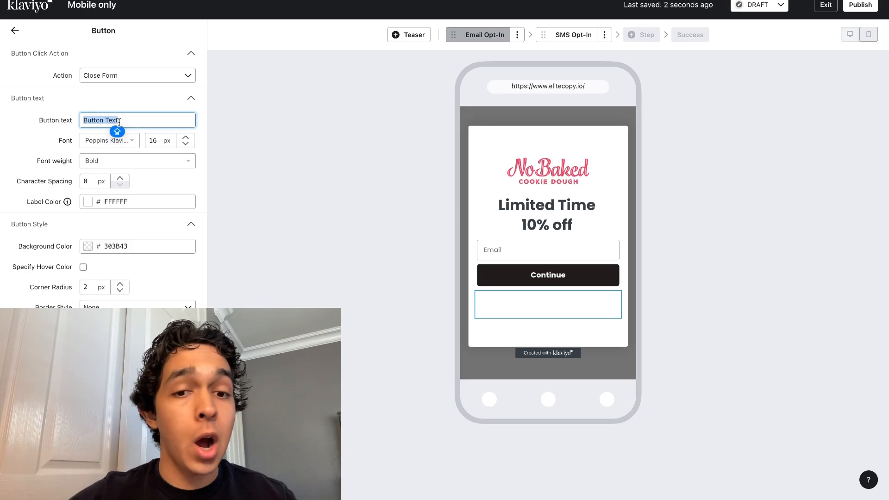
pyautogui.write("No thanks, I'll pay full price")
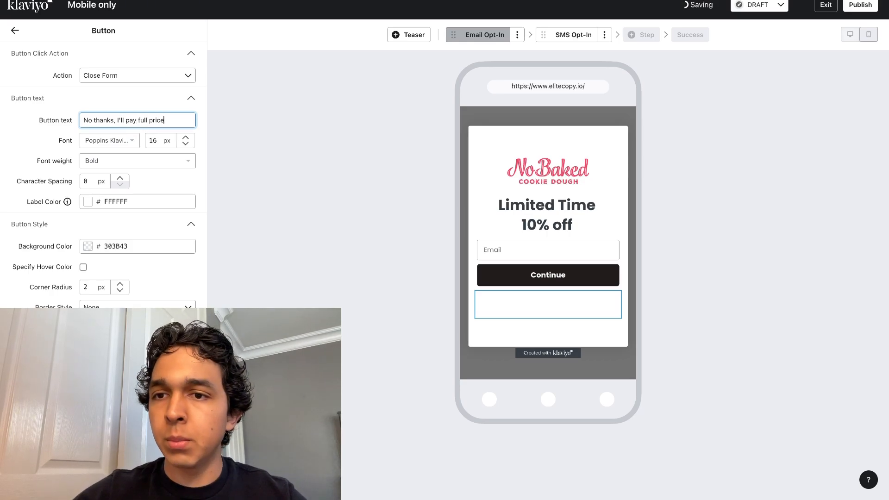
# Step: Change the label color of the "No thanks, I'll pay full price" button to black, 000000
pyautogui.click(126, 174)
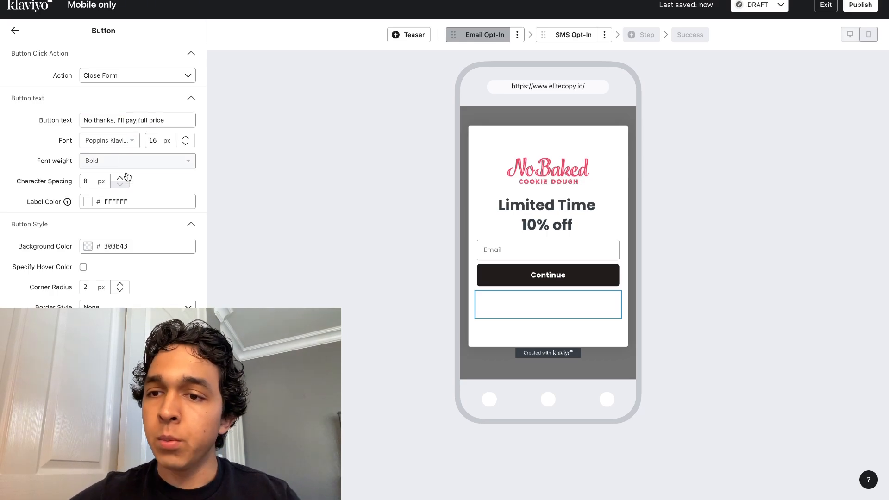
pyautogui.click(91, 203)
pyautogui.moveTo(82, 216); pyautogui.dragTo(85, 288)
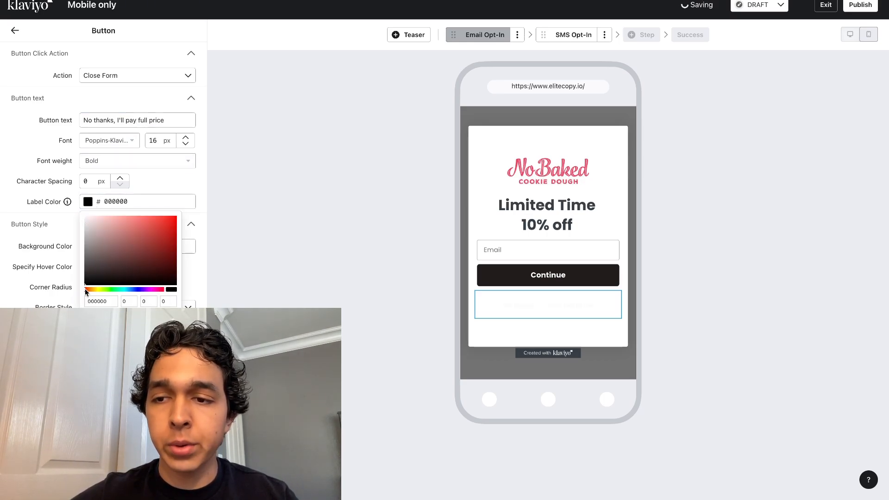
pyautogui.click(271, 253)
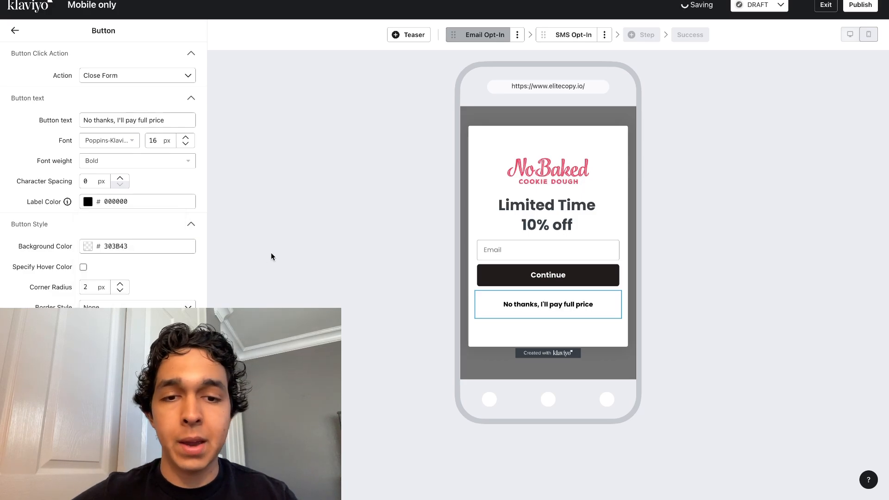
# Step: Replace the "Limited Time 10% off" heading with "Get 10% OFF Your First Order" and make it bold
pyautogui.click(532, 276)
pyautogui.click(547, 230)
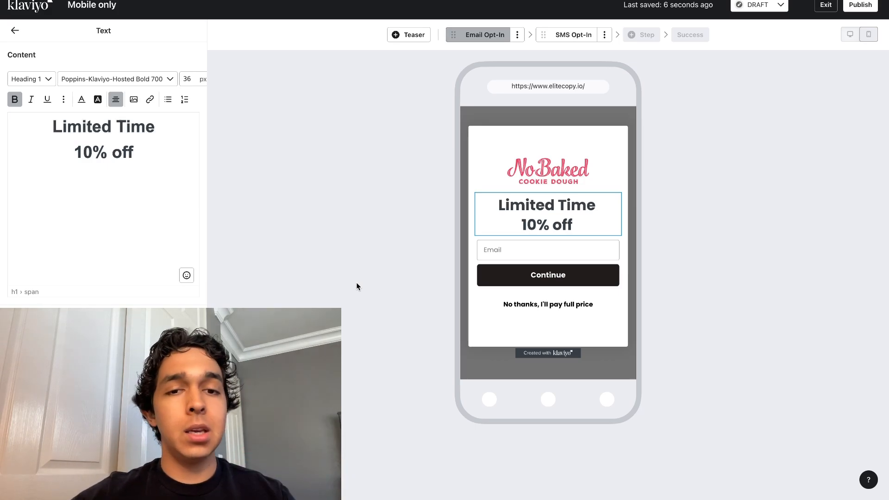
pyautogui.tripleClick(116, 137)
pyautogui.press('Left')
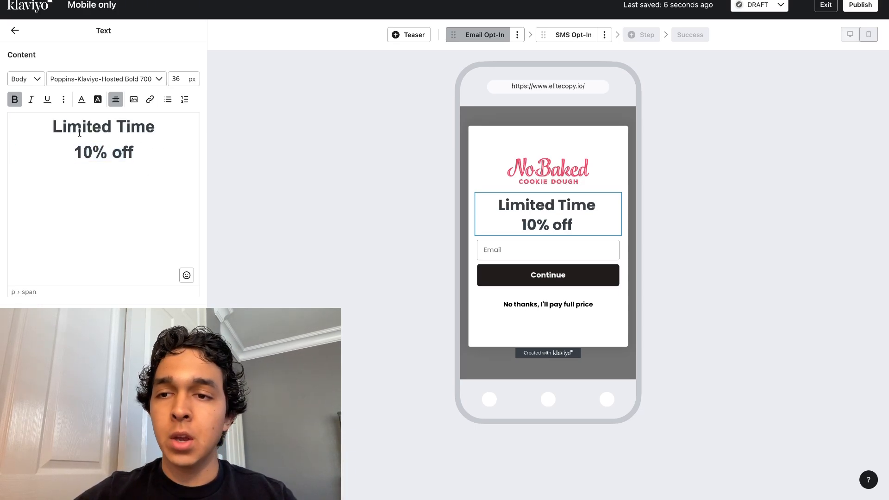
pyautogui.moveTo(60, 124); pyautogui.dragTo(184, 157)
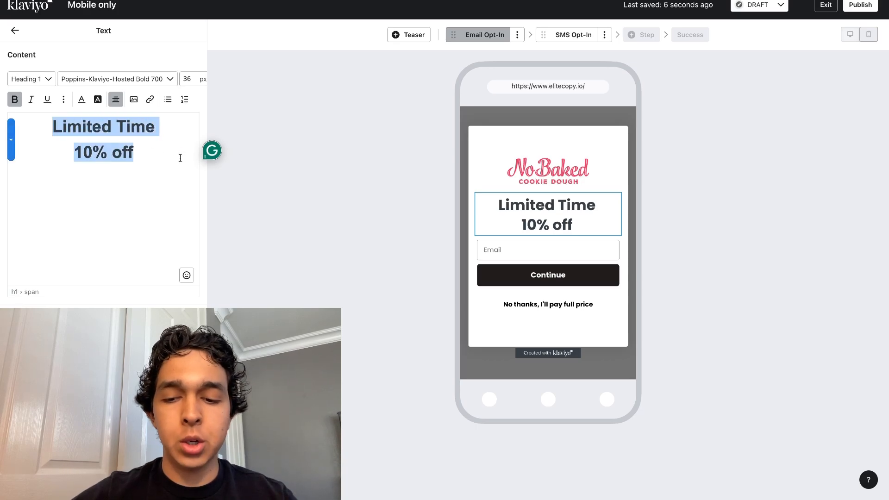
pyautogui.write('Get 10')
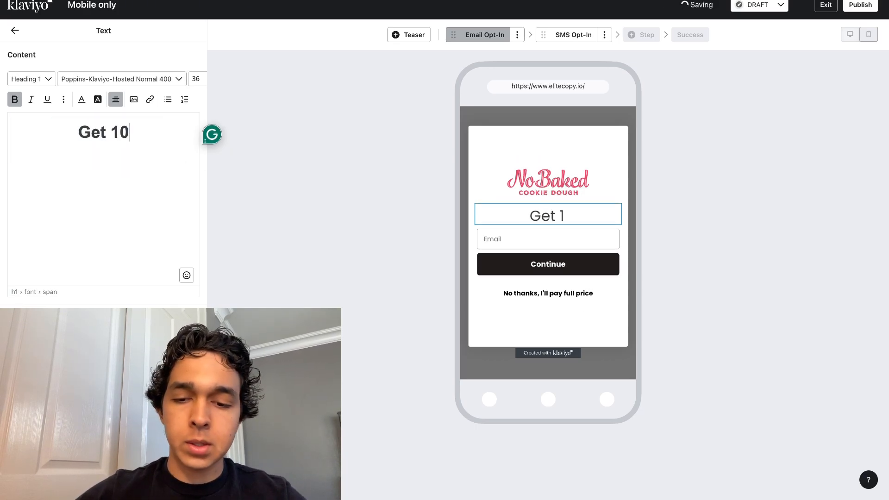
pyautogui.write('% OFF Your First Order')
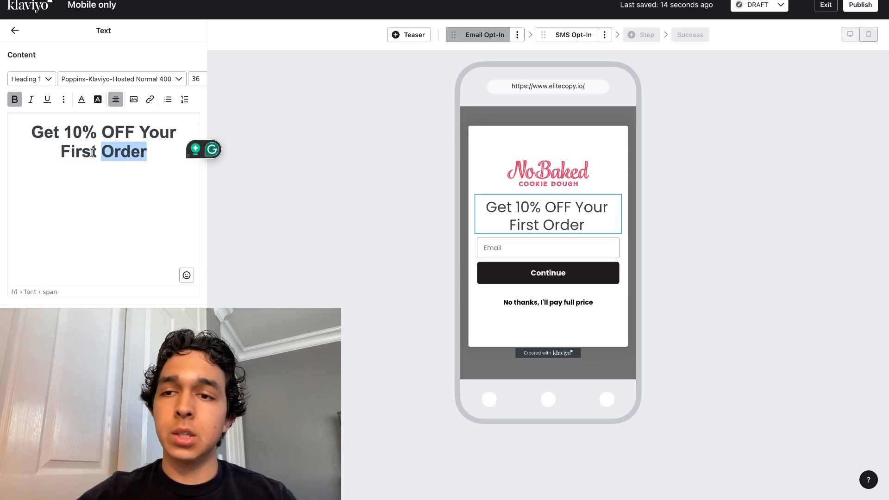
pyautogui.moveTo(92, 153); pyautogui.dragTo(37, 135)
pyautogui.click(21, 100)
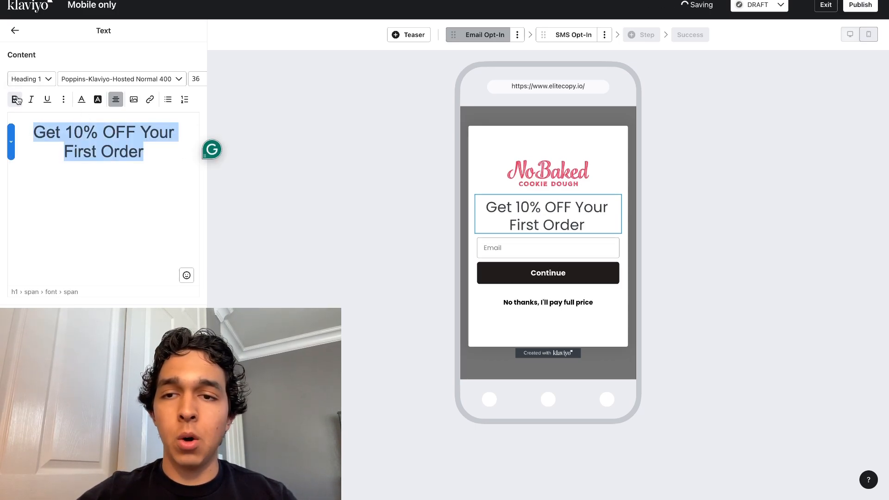
# Step: Break the heading into three lines: "Get", "10% OFF" and "Your First Order"
pyautogui.click(167, 151)
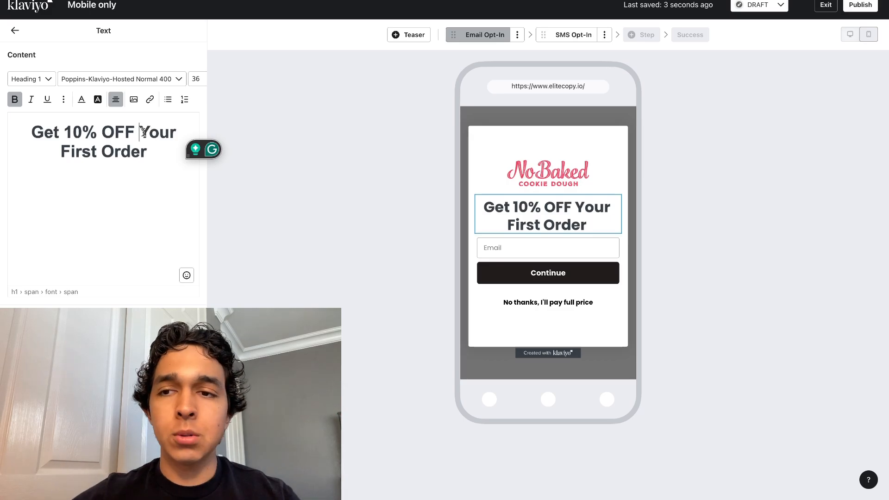
pyautogui.press('Return')
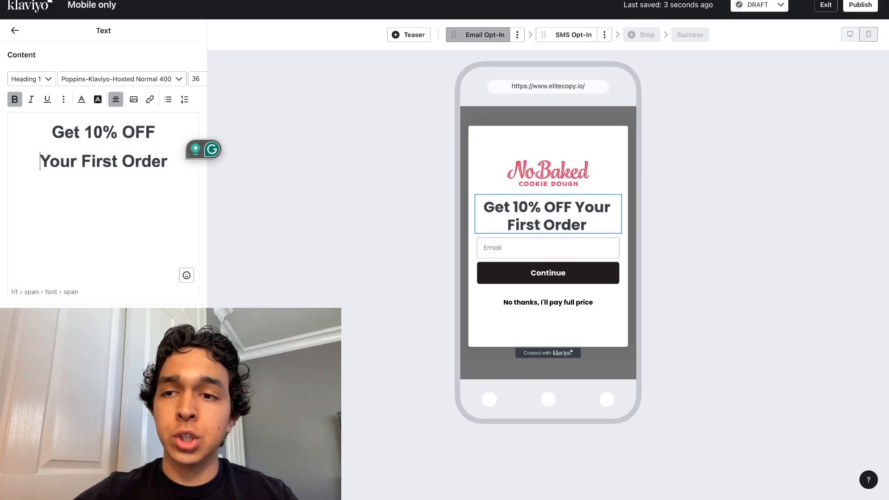
pyautogui.click(83, 128)
pyautogui.press('Return')
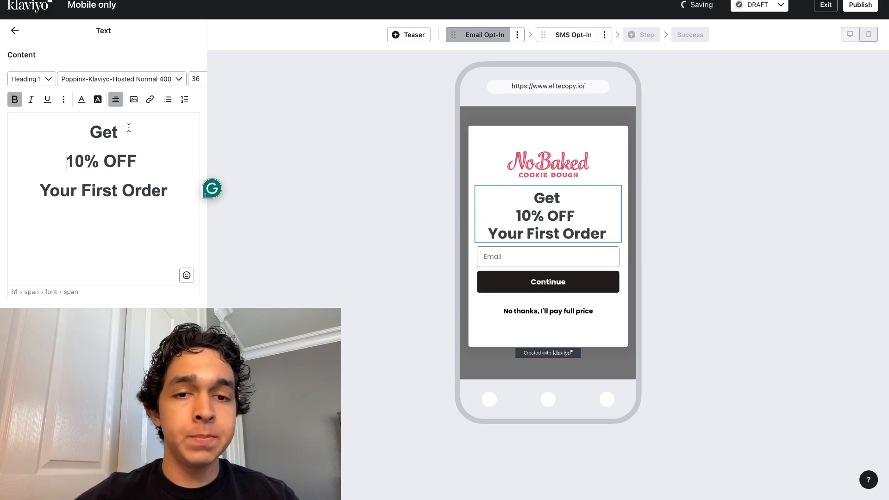
pyautogui.moveTo(167, 189); pyautogui.dragTo(77, 146)
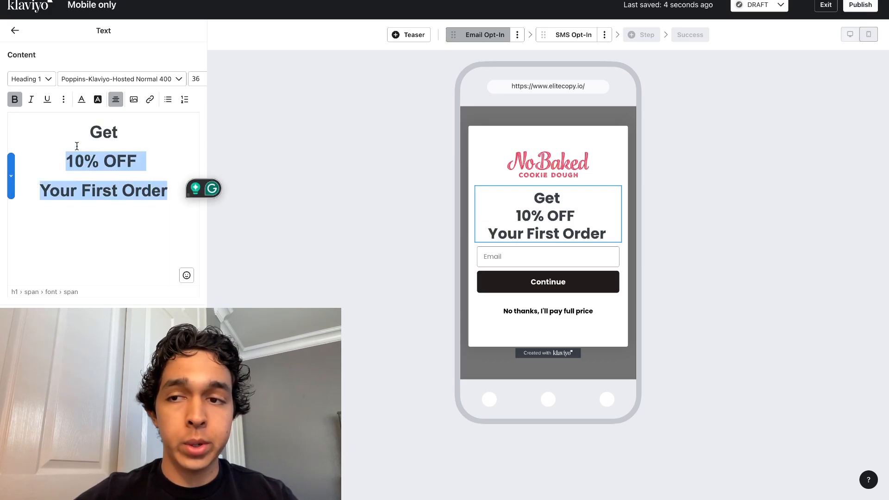
pyautogui.click(83, 98)
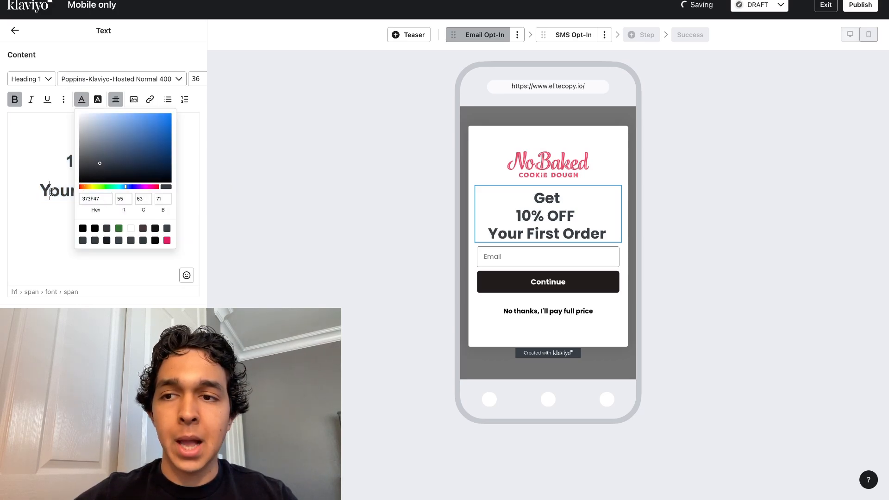
pyautogui.click(479, 165)
# Step: Set the text color of all three heading lines to near-black, 030303
pyautogui.click(532, 229)
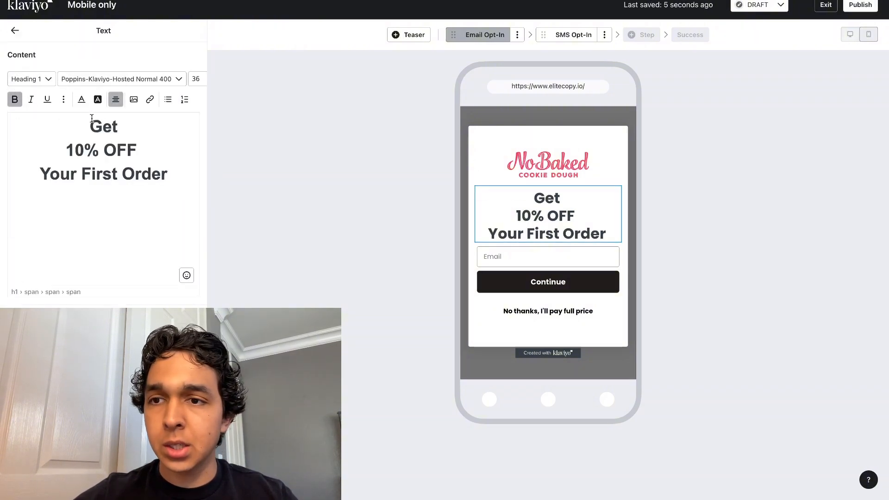
pyautogui.moveTo(92, 119); pyautogui.dragTo(164, 190)
pyautogui.click(81, 99)
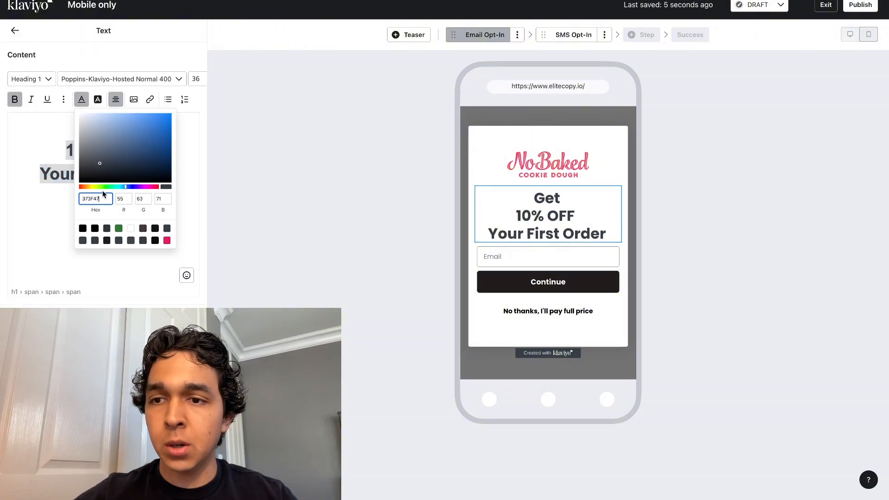
pyautogui.click(132, 162)
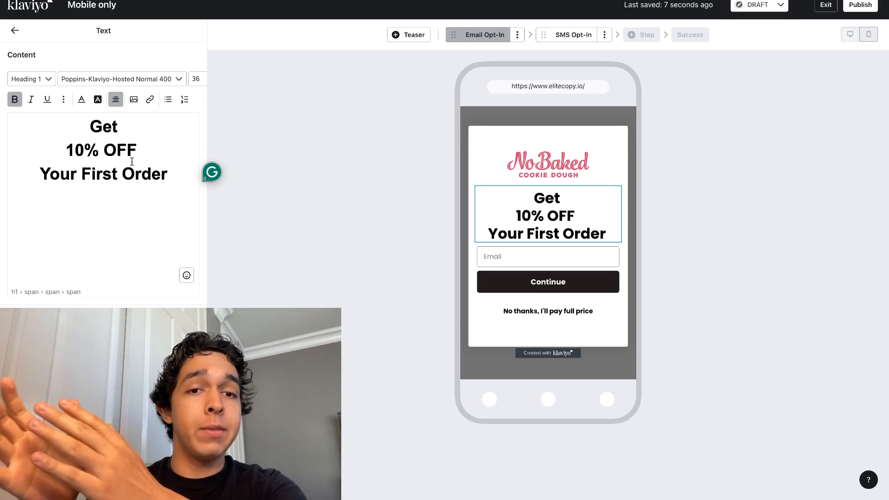
# Step: Change the text color of the heading's "10% OFF" line to the brand pink
pyautogui.moveTo(151, 156); pyautogui.dragTo(59, 153)
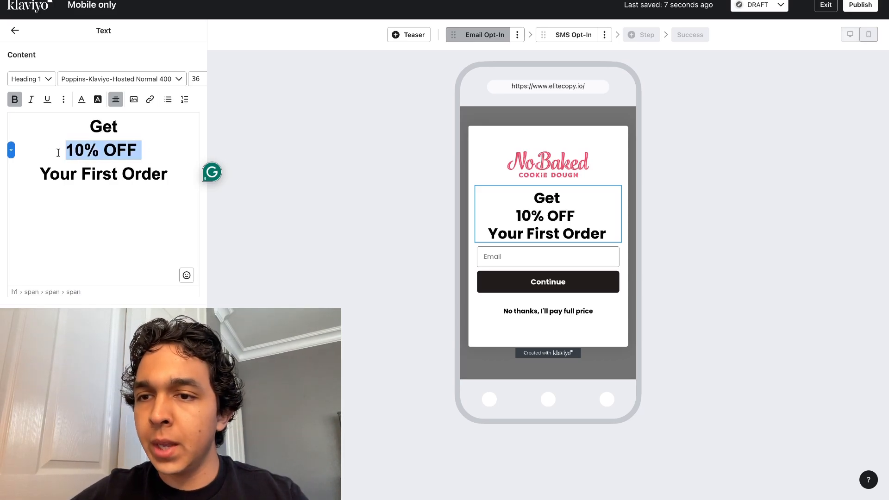
pyautogui.click(171, 159)
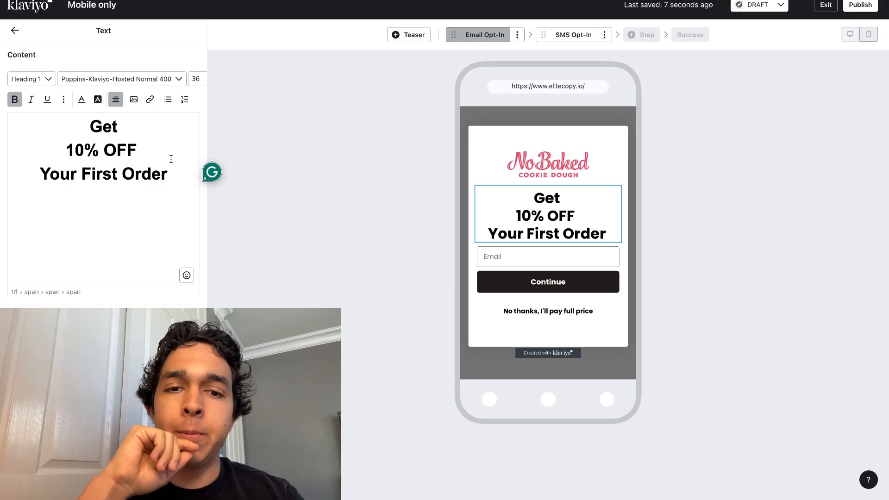
pyautogui.moveTo(167, 151); pyautogui.dragTo(69, 150)
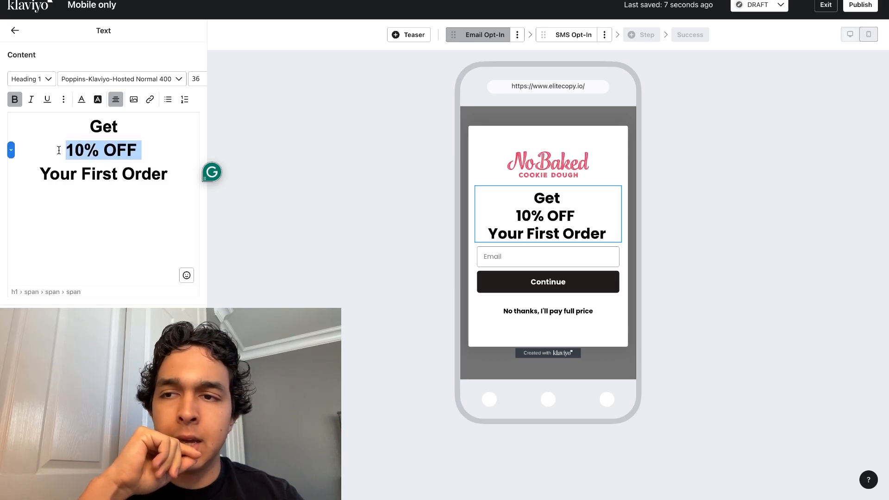
pyautogui.click(82, 99)
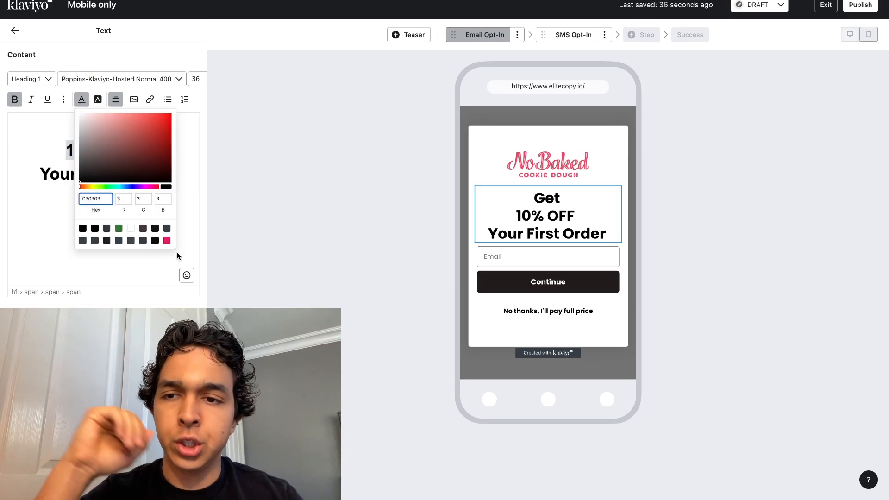
pyautogui.click(193, 233)
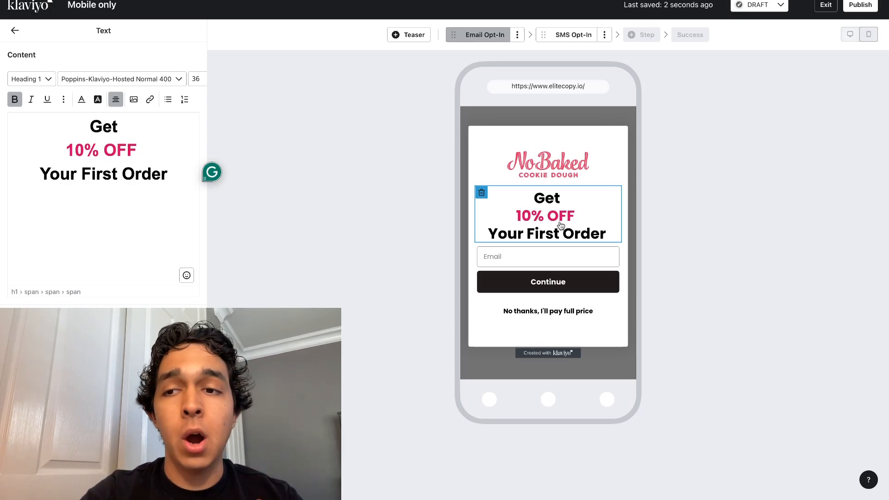
# Step: Set the font size of the heading's "10% OFF" line to 55
pyautogui.click(133, 148)
pyautogui.moveTo(133, 149); pyautogui.dragTo(30, 146)
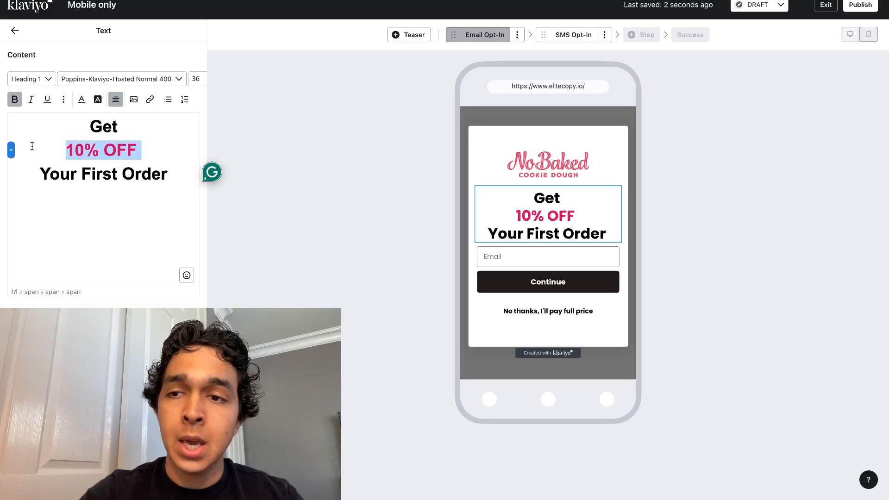
pyautogui.click(195, 78)
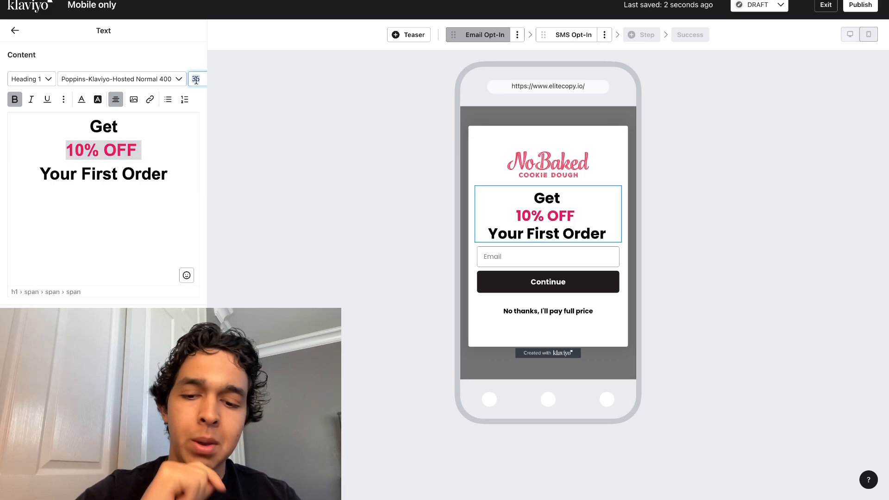
pyautogui.write('55')
pyautogui.press('Return')
pyautogui.keyDown('shift'); pyautogui.click(173, 180); pyautogui.keyUp('shift')
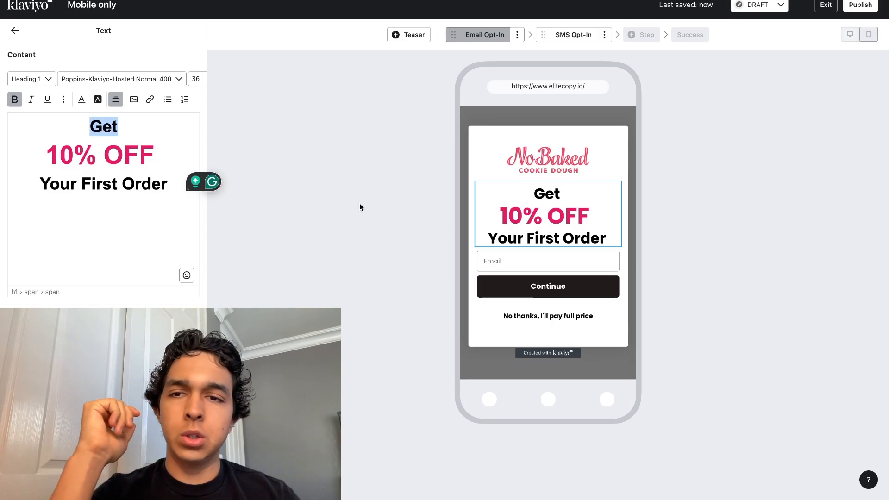
# Step: Change the label of the Continue button to "CLAIM 10% OFF"
pyautogui.click(581, 160)
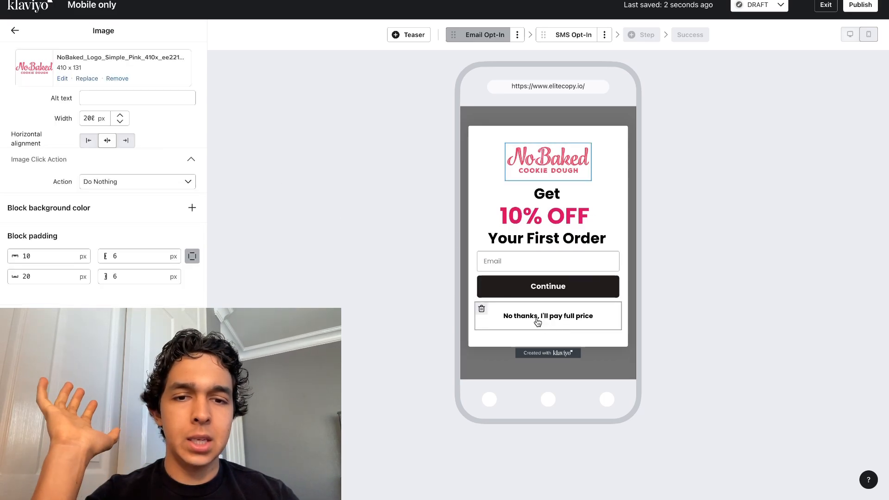
pyautogui.click(544, 287)
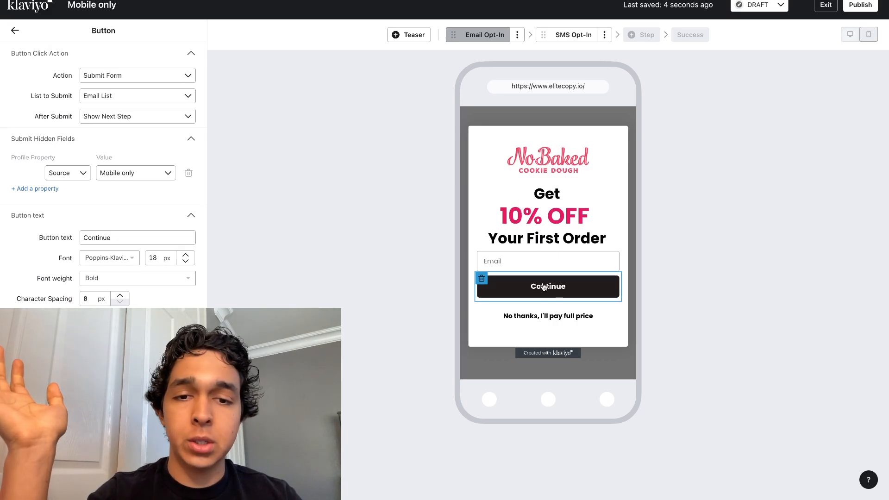
pyautogui.tripleClick(114, 238)
pyautogui.press('BackSpace')
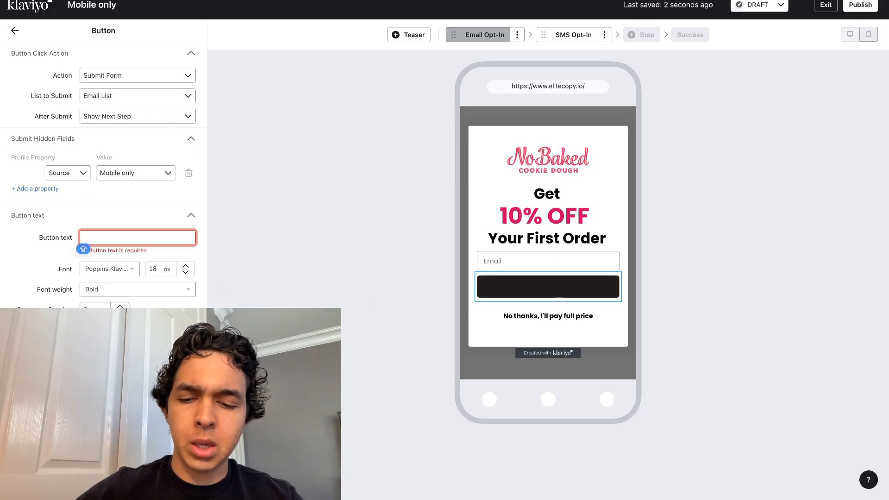
pyautogui.write('CLAIM 10% OFF')
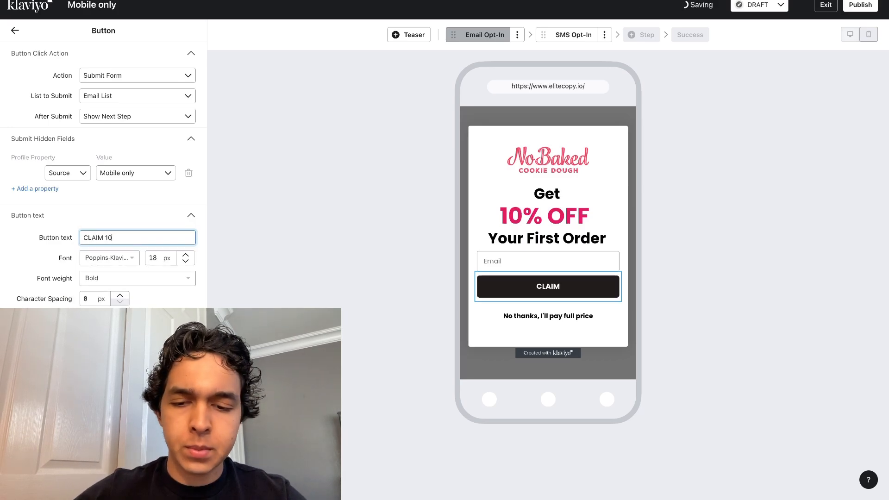
pyautogui.click(338, 263)
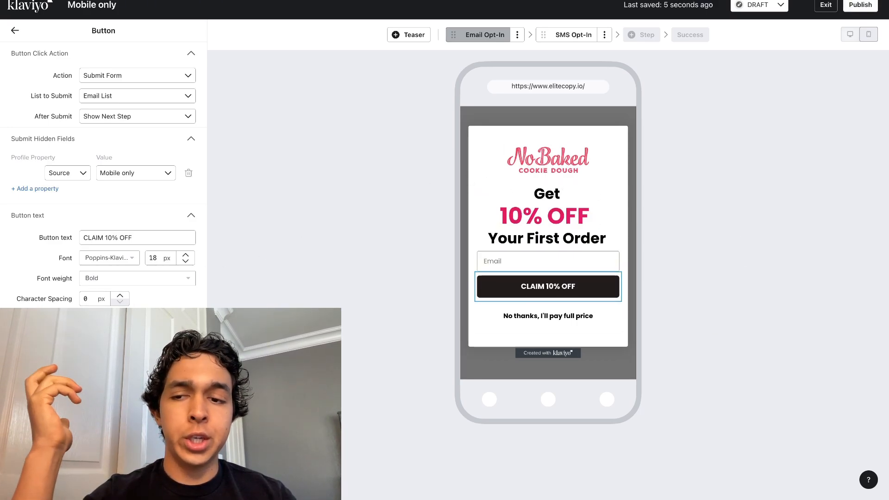
# Step: Match the claim button's background color to the pink of the heading's "10% OFF" line, E11D65
pyautogui.click(138, 363)
pyautogui.scroll(-2, 138, 364)
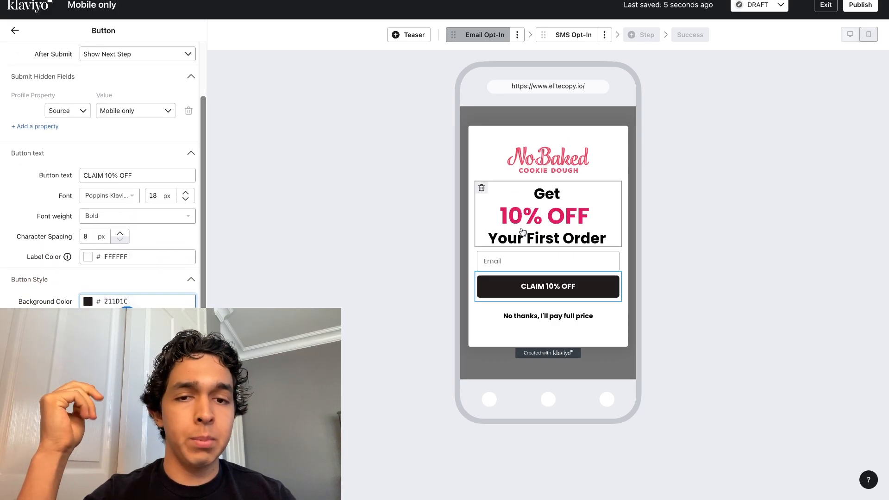
pyautogui.click(548, 214)
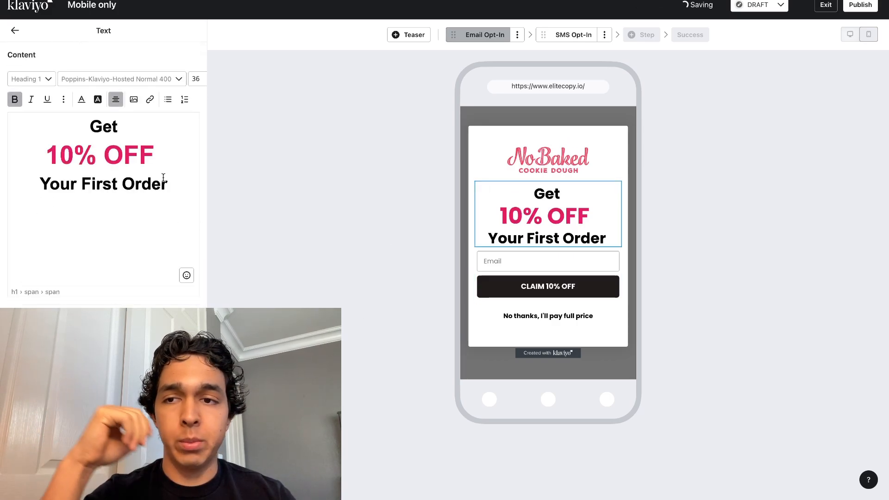
pyautogui.tripleClick(111, 155)
pyautogui.click(97, 99)
pyautogui.click(117, 209)
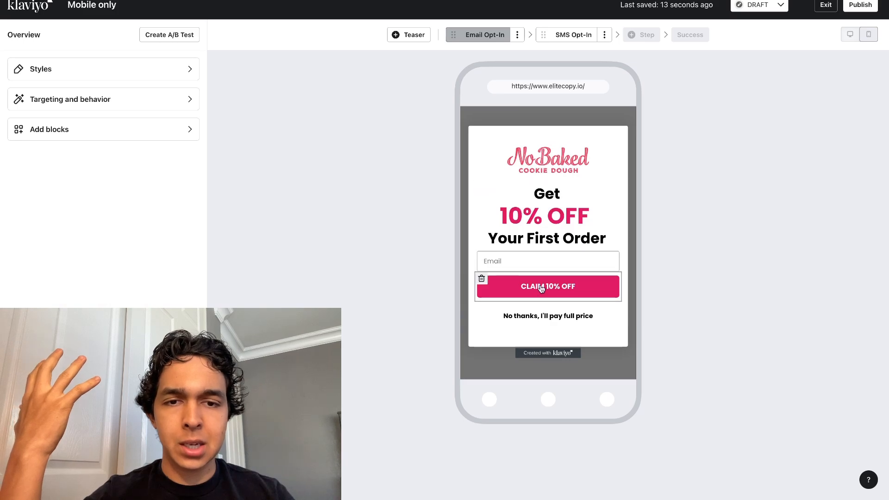
# Step: Set the claim button's block padding to 15 px above and 10 px below
pyautogui.click(546, 218)
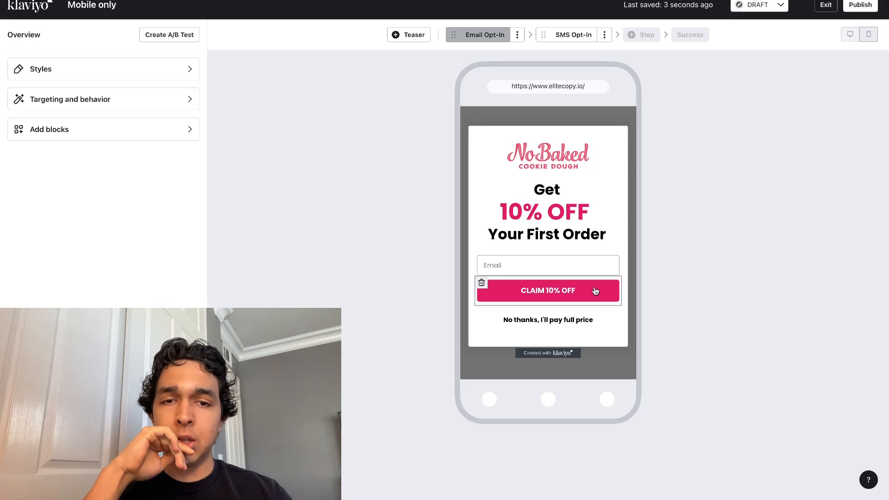
pyautogui.click(596, 291)
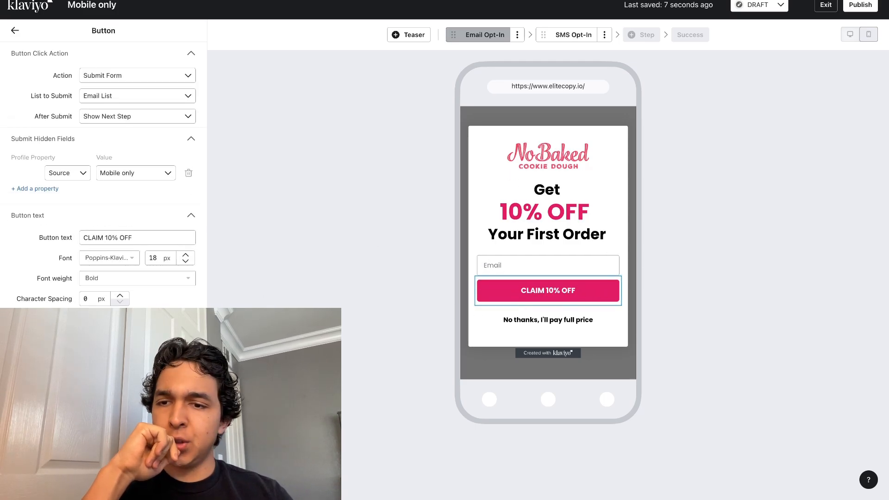
pyautogui.scroll(-2, 103, 186)
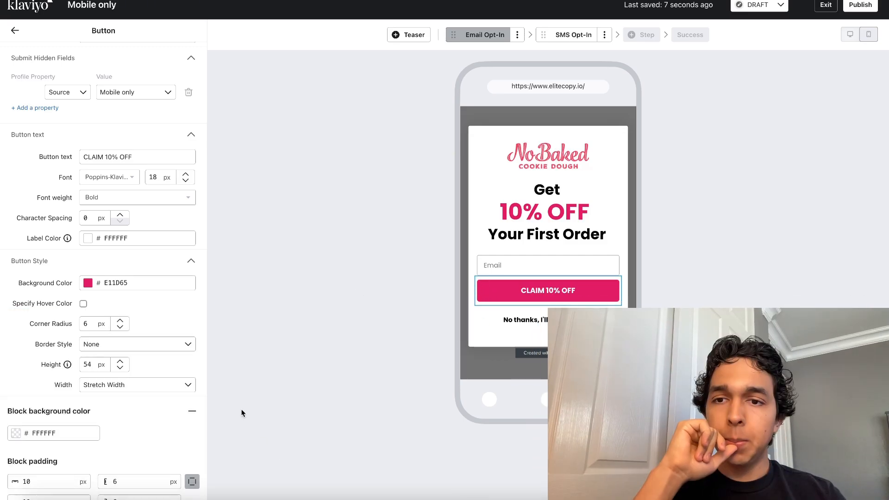
pyautogui.scroll(-1, 120, 356)
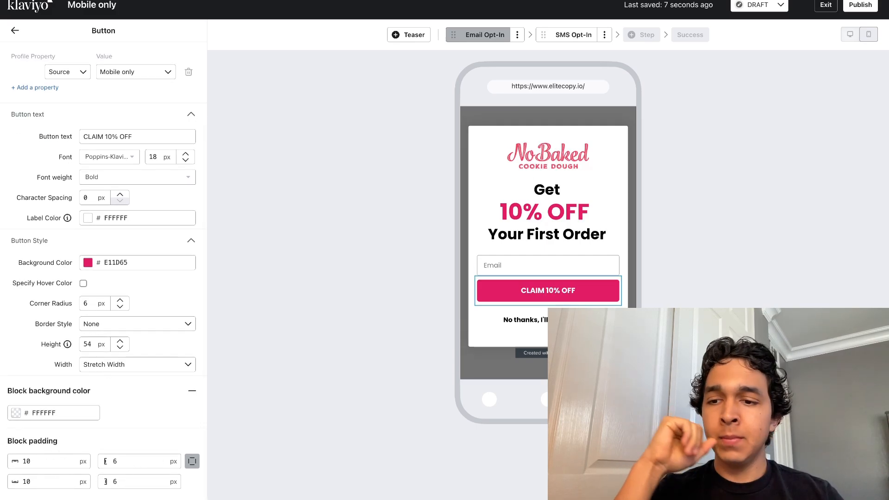
pyautogui.doubleClick(25, 482)
pyautogui.doubleClick(49, 463)
pyautogui.write('1')
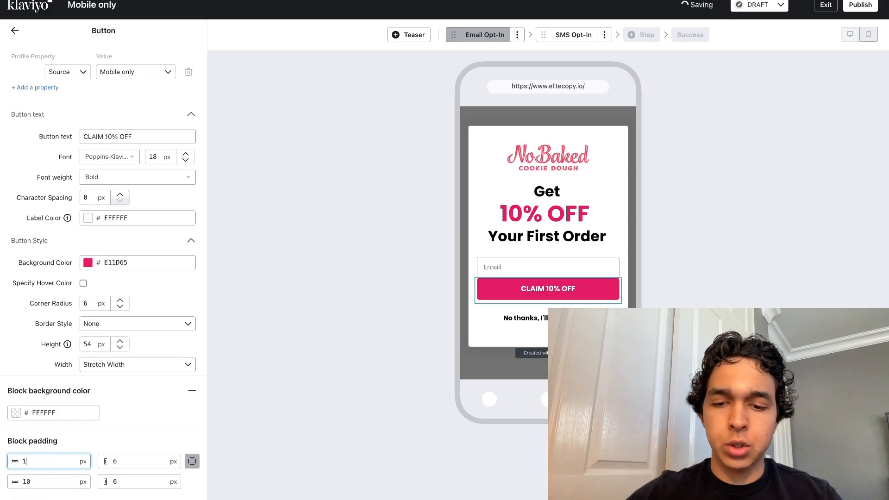
pyautogui.write('5')
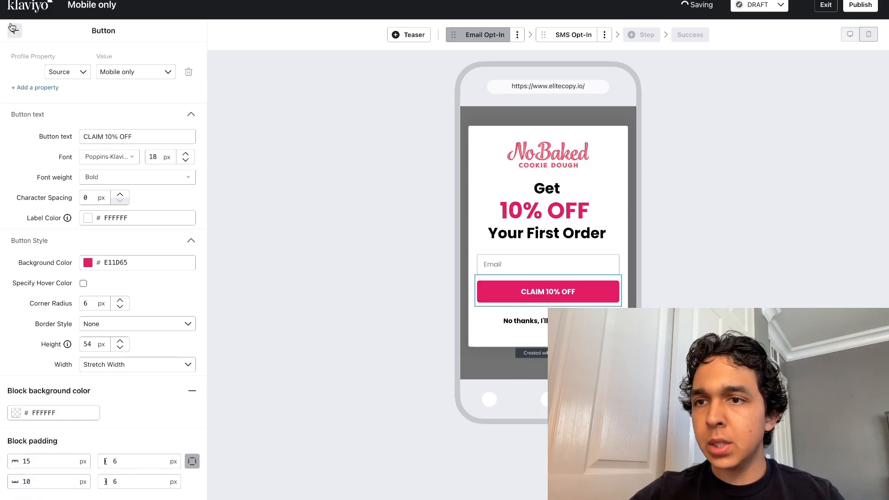
pyautogui.click(224, 73)
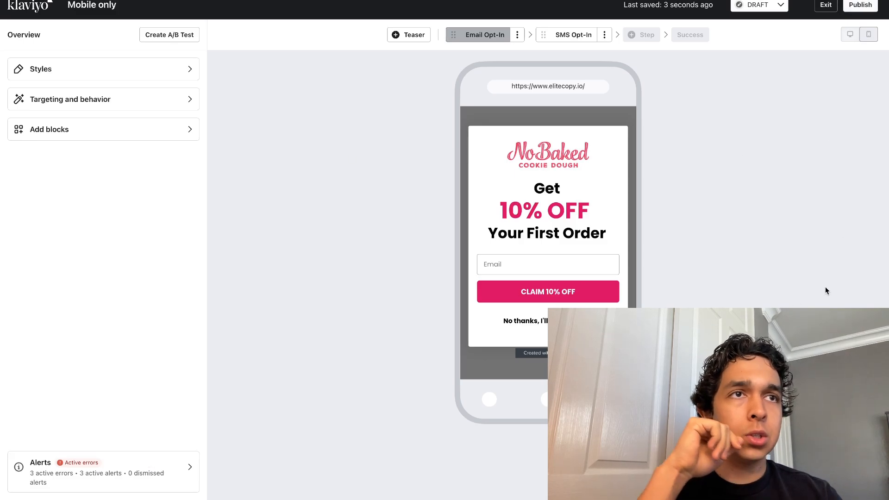
pyautogui.click(561, 320)
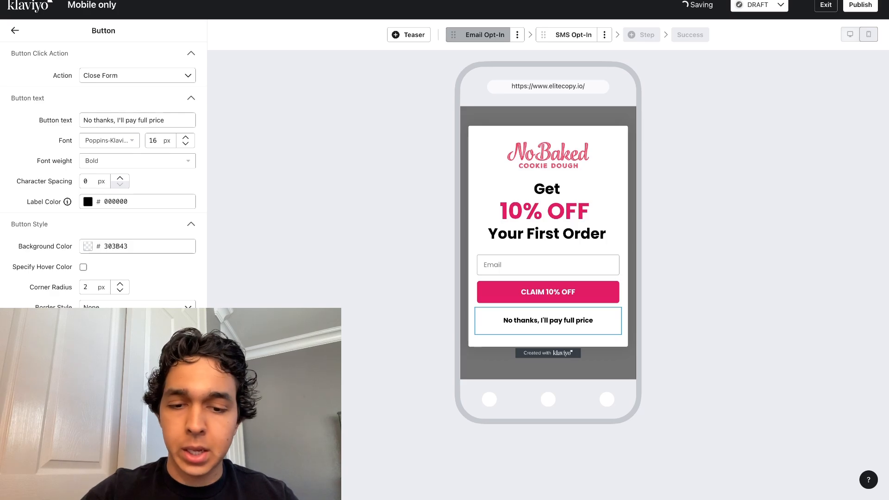
pyautogui.click(730, 149)
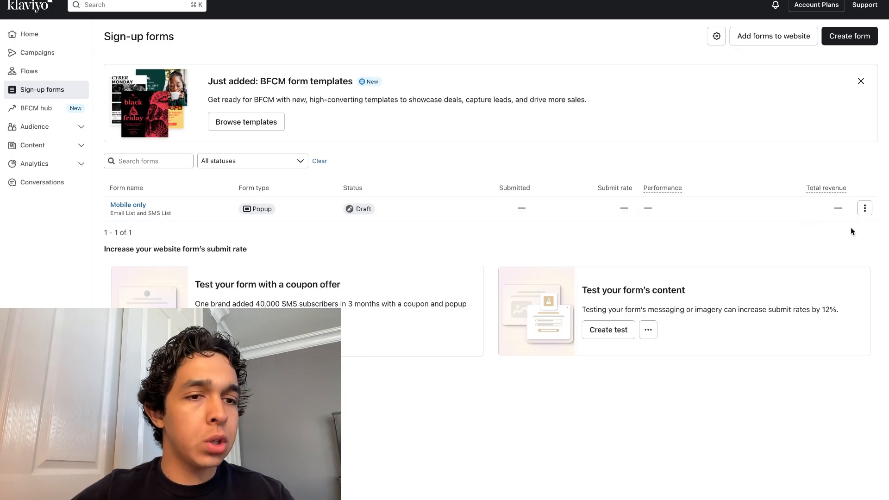
# Step: Clone the "Mobile only" sign-up form to this account with the name "Desktop only"
pyautogui.click(865, 208)
pyautogui.click(832, 297)
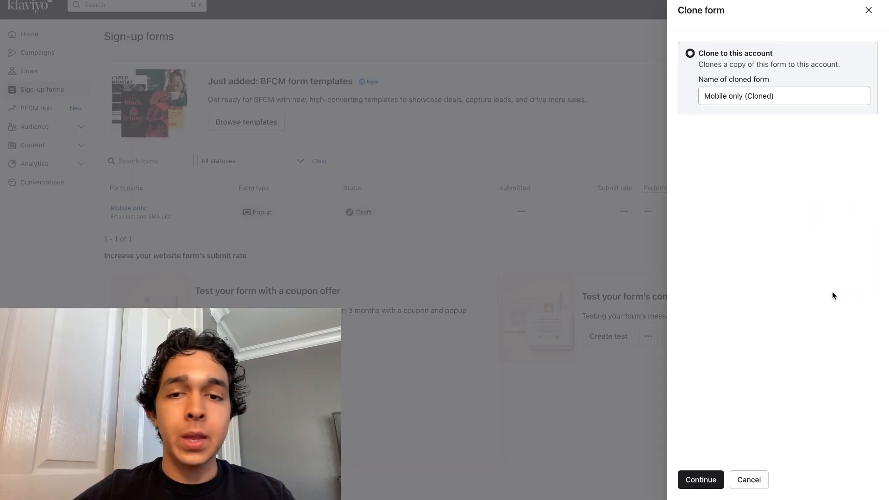
pyautogui.click(741, 104)
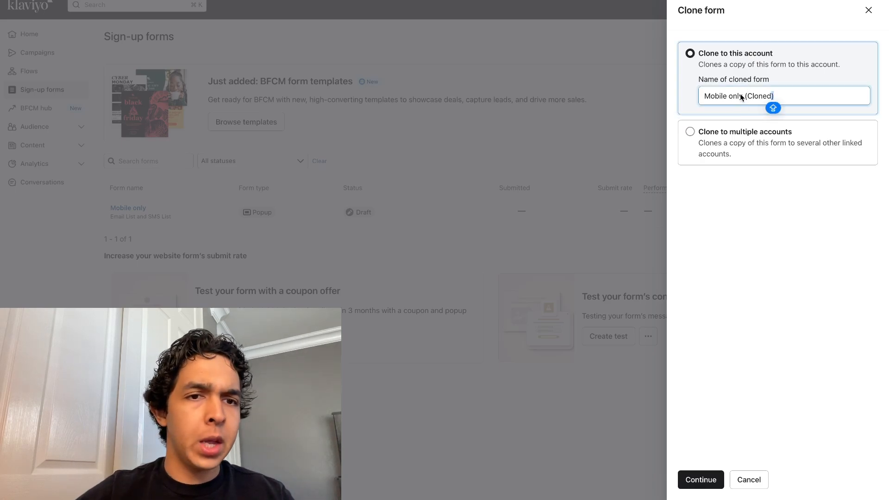
pyautogui.tripleClick(723, 99)
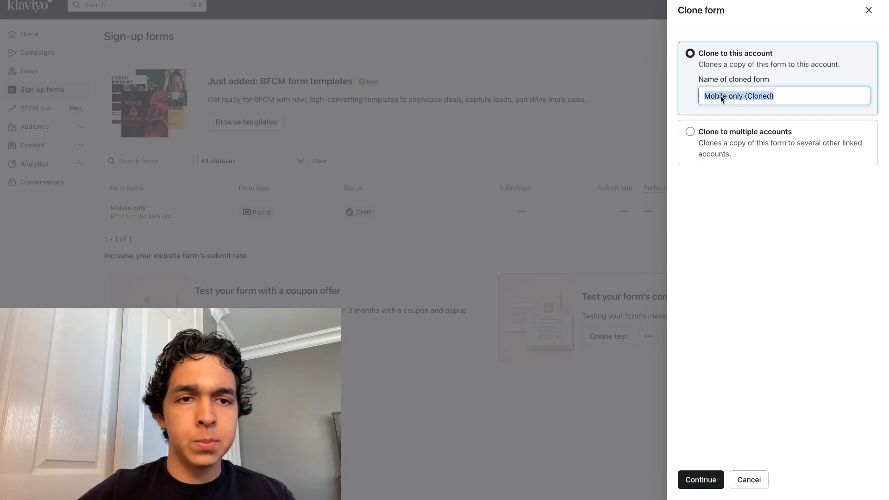
pyautogui.write('Desktop only')
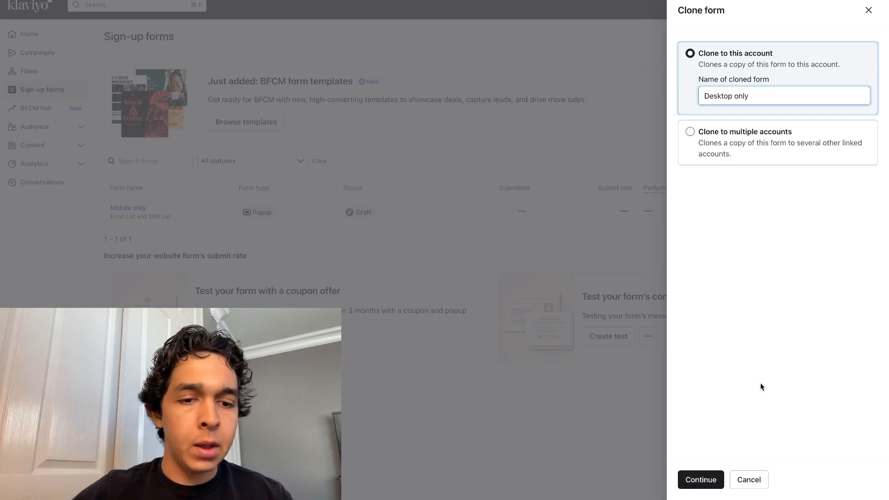
pyautogui.click(707, 474)
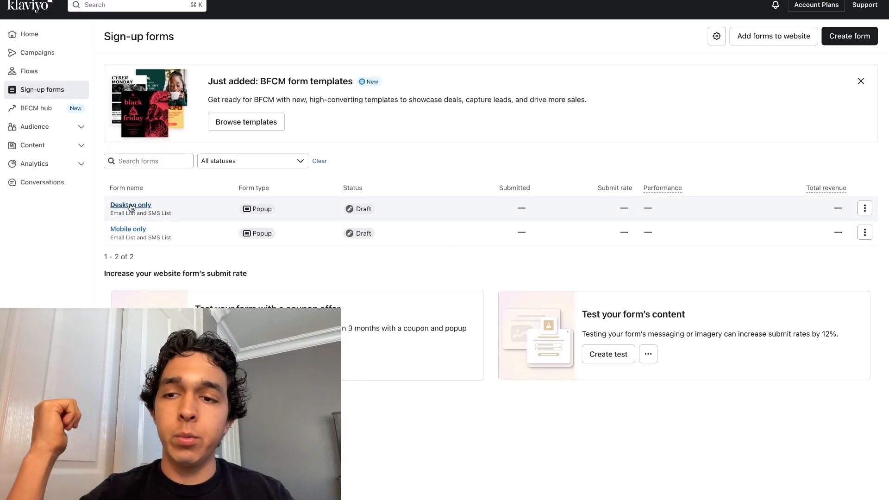
# Step: Open the "Desktop only" form and set its display devices to desktop only
pyautogui.click(131, 207)
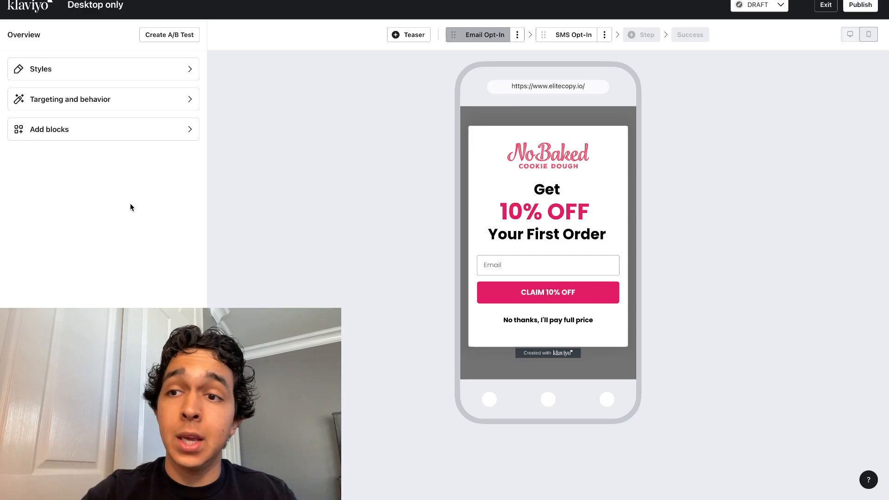
pyautogui.click(142, 112)
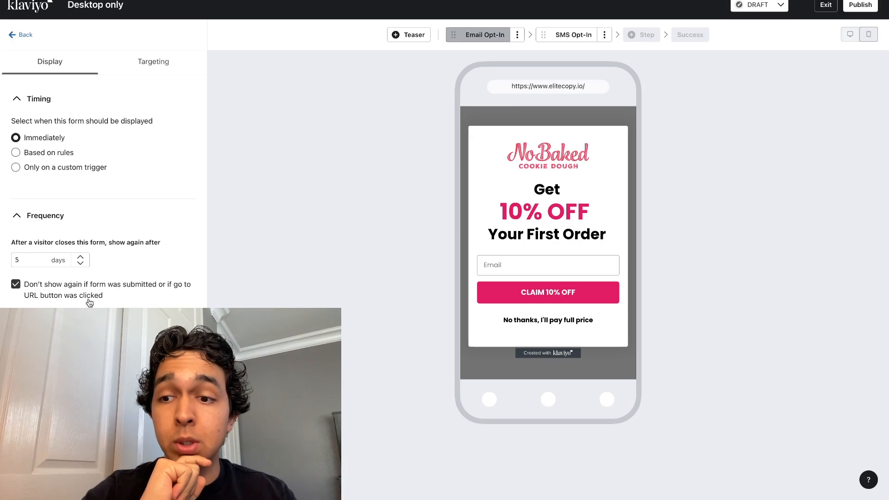
pyautogui.scroll(-3, 87, 300)
pyautogui.scroll(3, 95, 157)
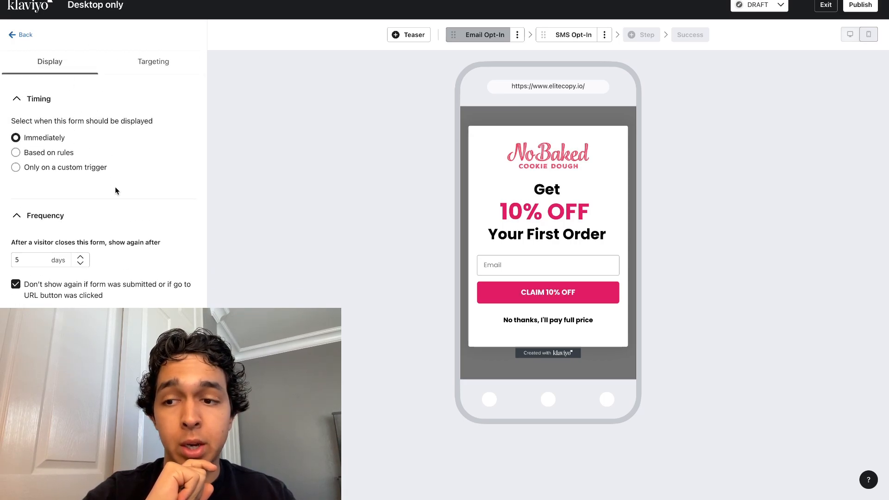
pyautogui.scroll(-3, 115, 190)
pyautogui.click(50, 271)
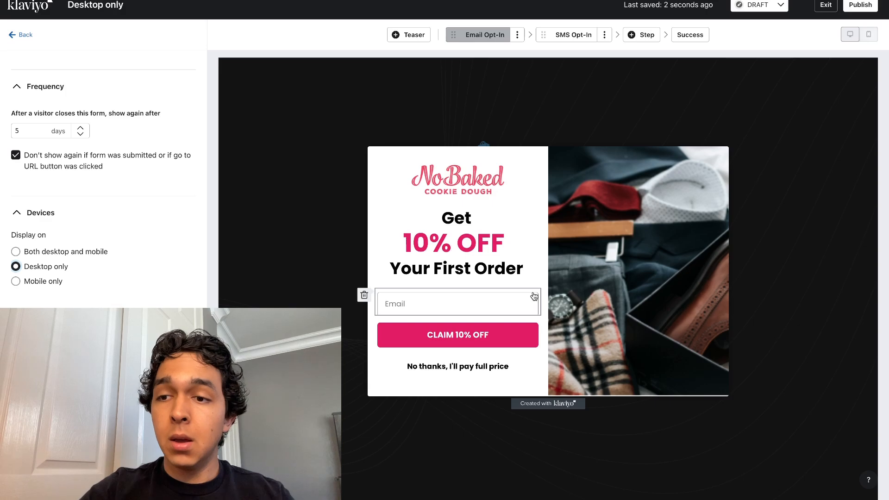
# Step: Replace the popup's side image with the photo of three stacked NoBaked Cookie Dough jars on pink
pyautogui.click(596, 297)
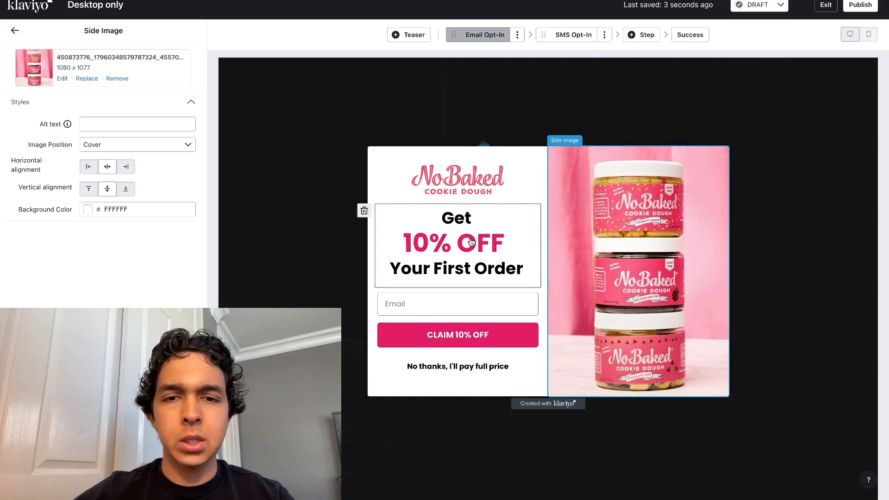
# Step: Set the line height of all three lines of the desktop popup's heading to 400%
pyautogui.click(456, 263)
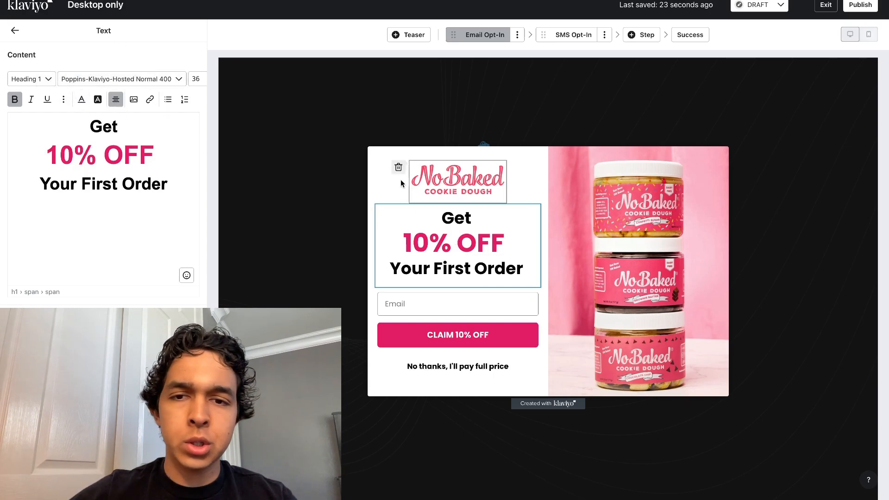
pyautogui.moveTo(168, 187); pyautogui.dragTo(66, 126)
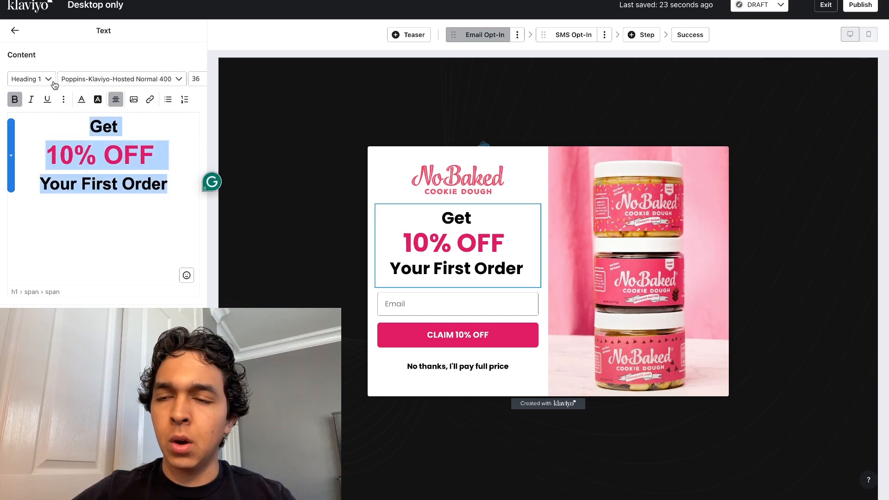
pyautogui.click(63, 101)
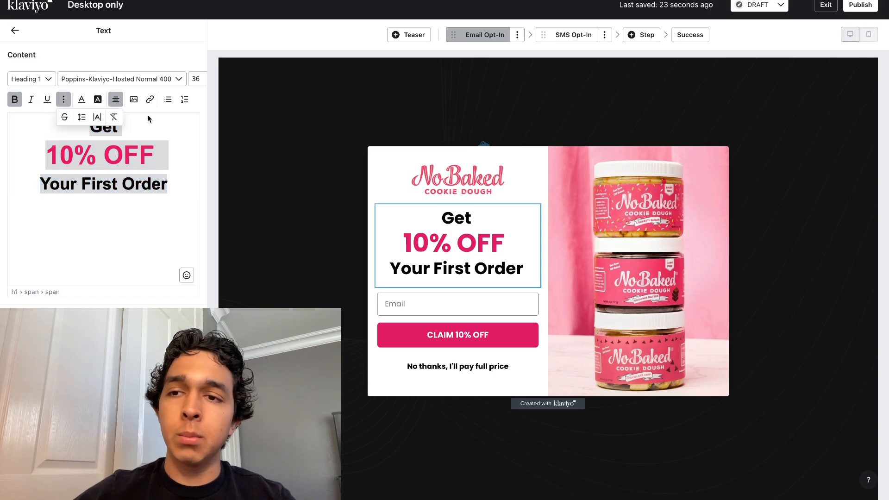
pyautogui.click(82, 119)
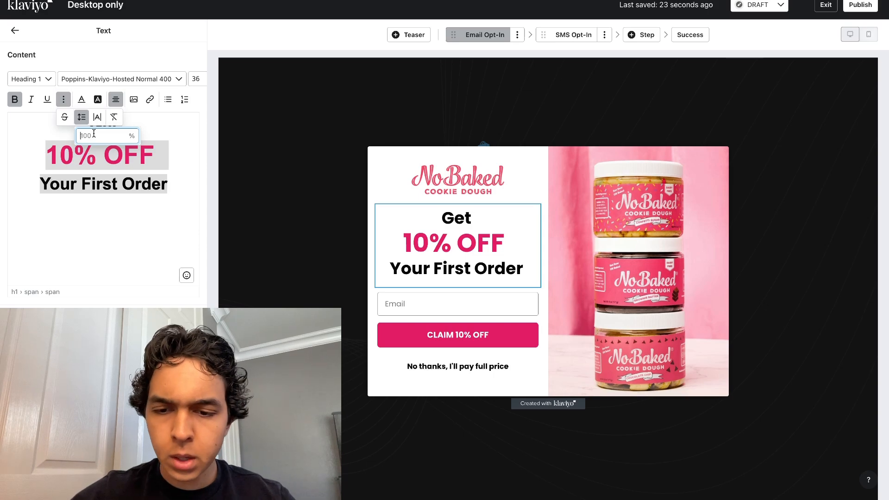
pyautogui.write('400')
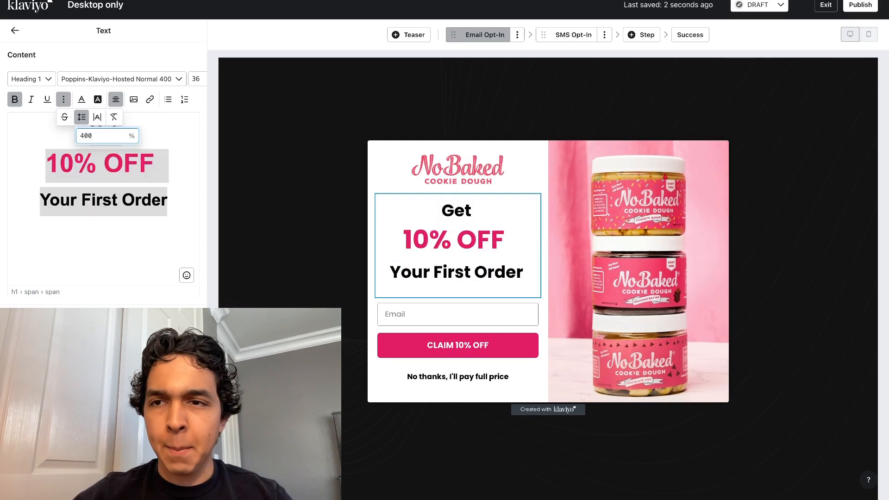
# Step: Finish adjusting the desktop heading's line spacing and return to the form overview
pyautogui.click(136, 71)
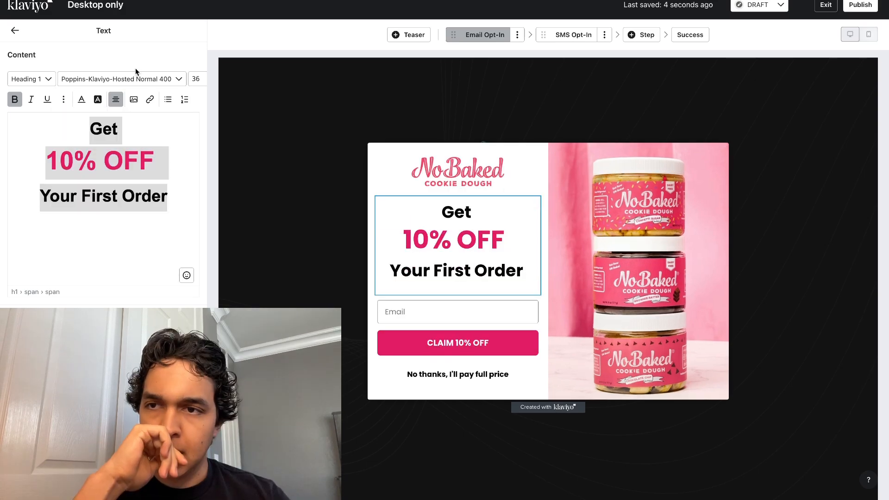
pyautogui.click(14, 31)
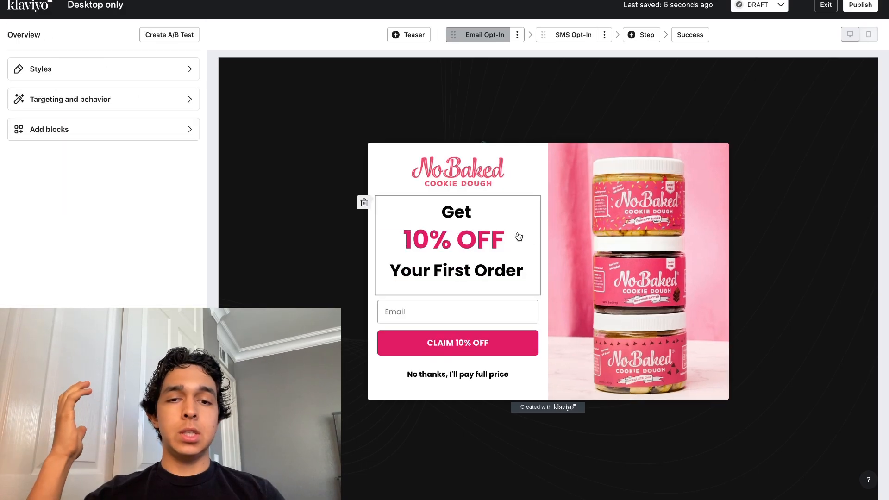
pyautogui.click(483, 274)
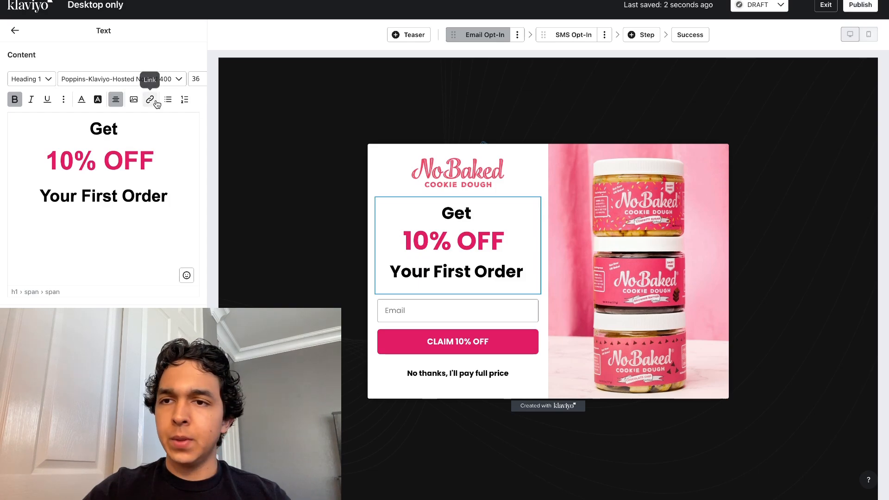
pyautogui.click(15, 30)
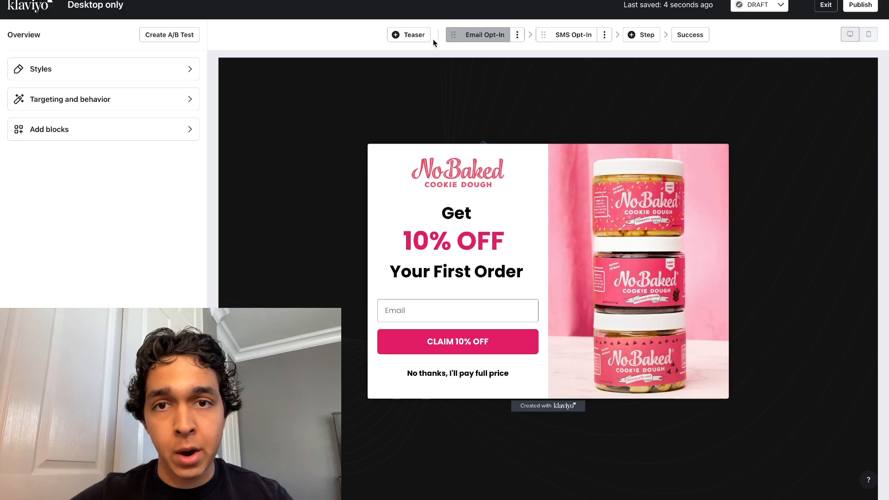
# Step: Clone the Email Opt-In step under the name "Micro Commit" and place the copy before Email Opt-In
pyautogui.click(517, 38)
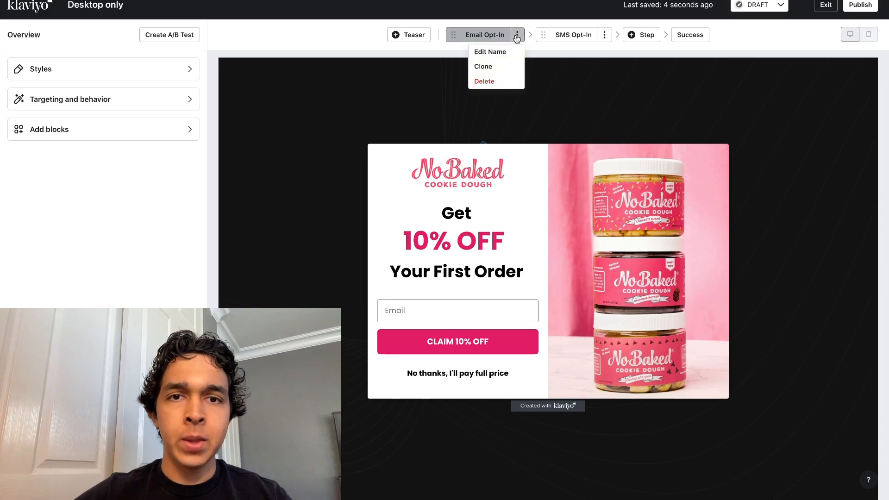
pyautogui.click(484, 68)
pyautogui.tripleClick(447, 246)
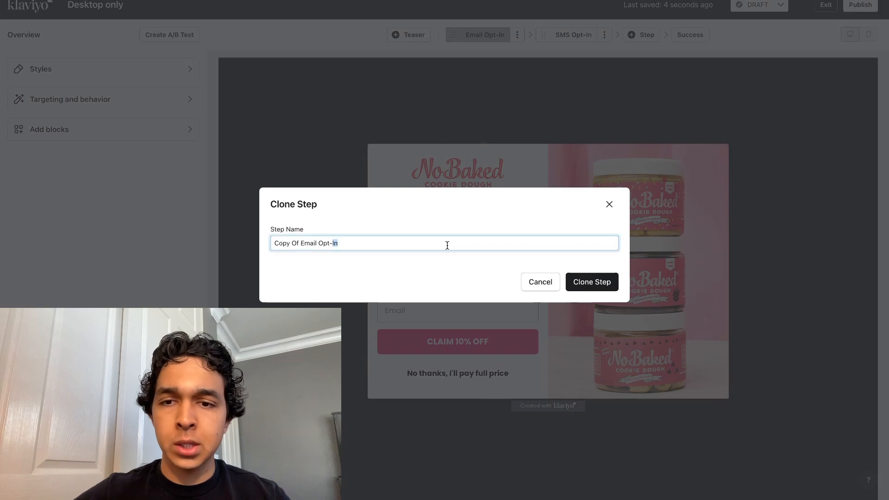
pyautogui.write('Mic')
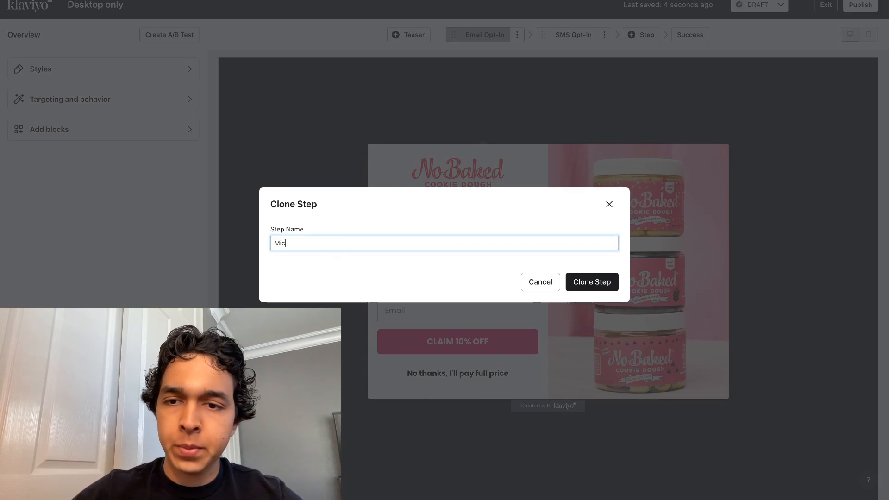
pyautogui.write('ro')
pyautogui.write('Commit')
pyautogui.click(578, 277)
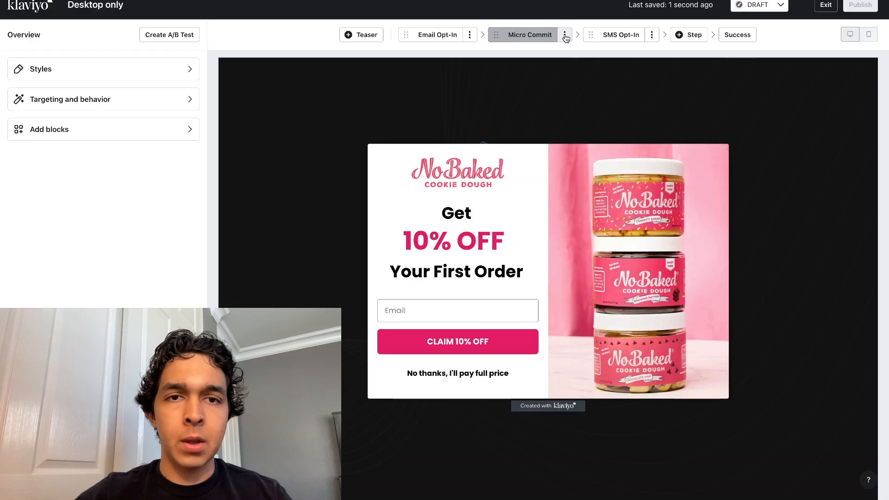
pyautogui.moveTo(550, 35); pyautogui.dragTo(458, 34)
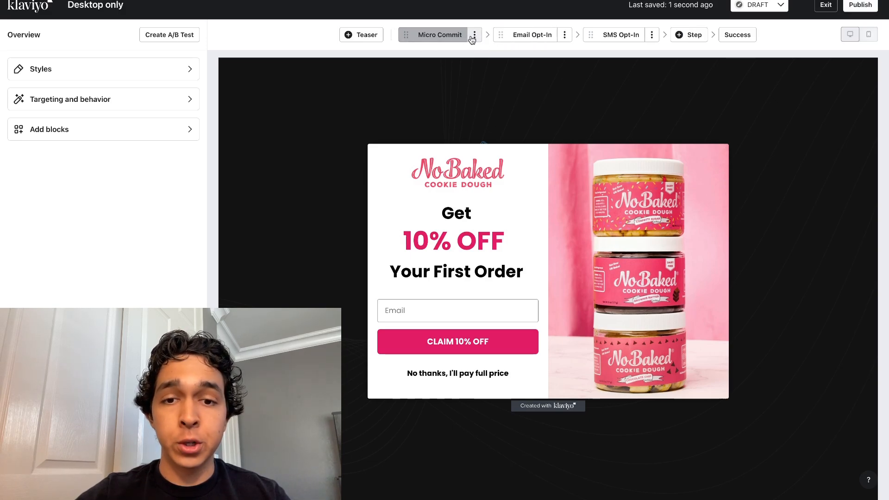
# Step: Delete the email field from the Micro Commit step and reword its heading to "Want 10% OFF Your First Order?"
pyautogui.click(464, 316)
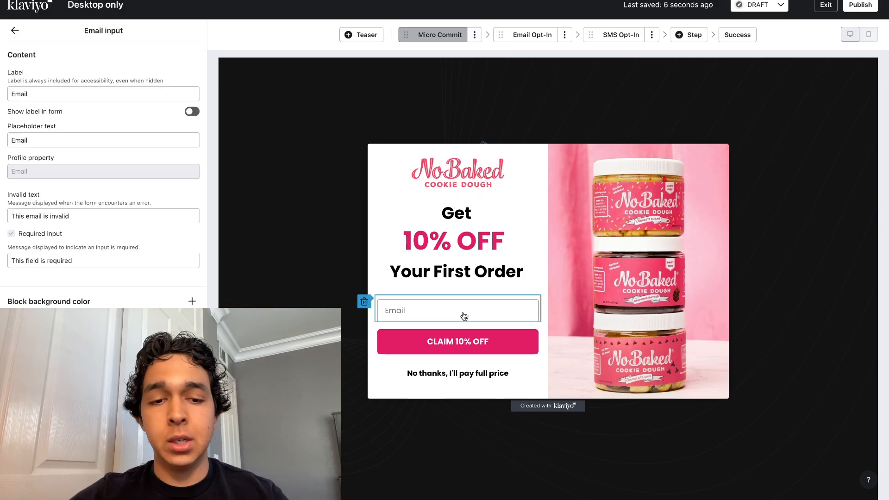
pyautogui.click(364, 302)
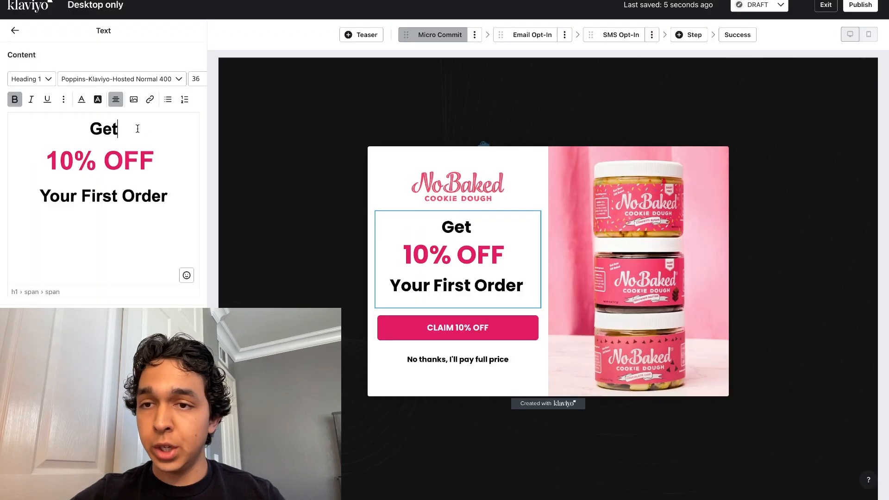
pyautogui.moveTo(137, 129); pyautogui.dragTo(90, 129)
pyautogui.write('Want')
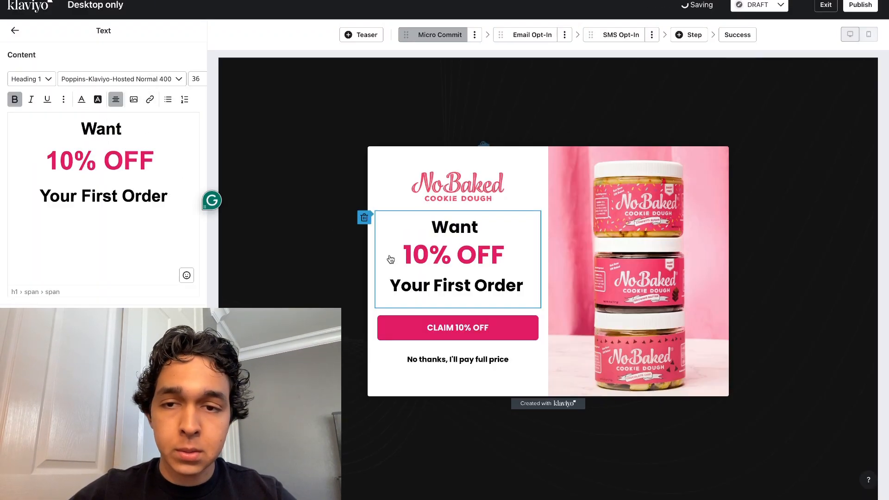
pyautogui.click(169, 196)
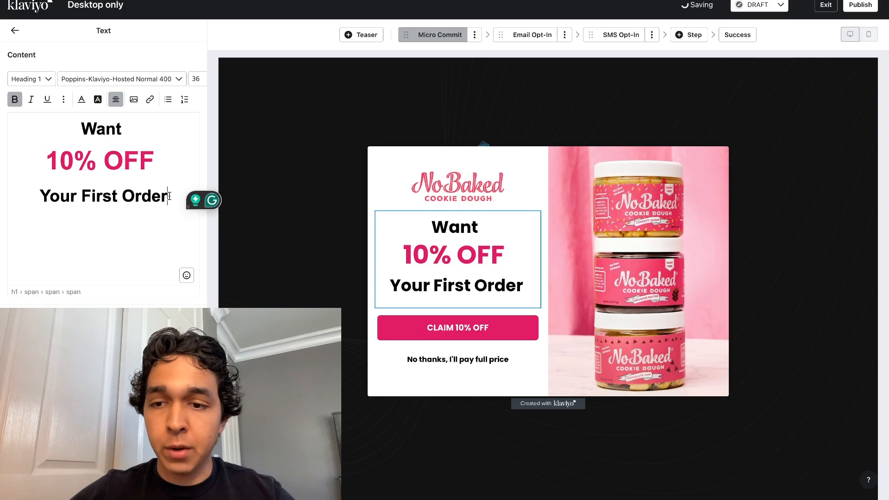
pyautogui.write('?')
# Step: Change the text of the Micro Commit step's pink "CLAIM 10% OFF" button to "Yes Please"
pyautogui.click(491, 329)
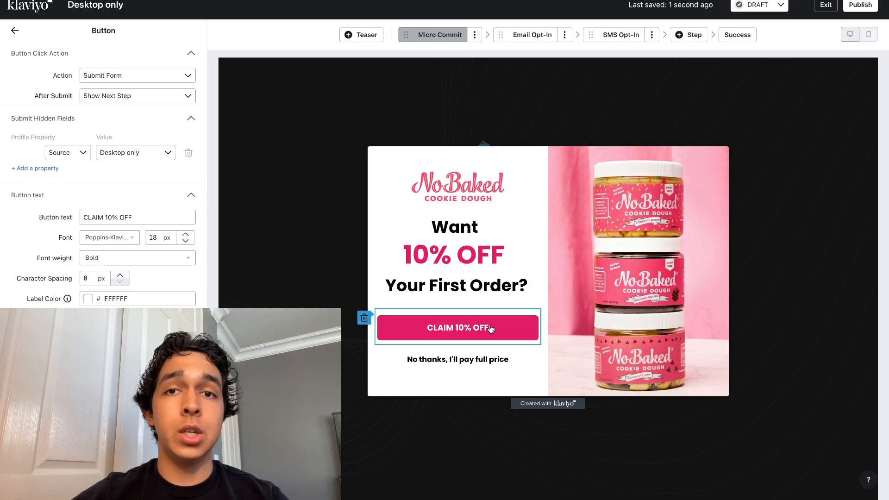
pyautogui.tripleClick(123, 214)
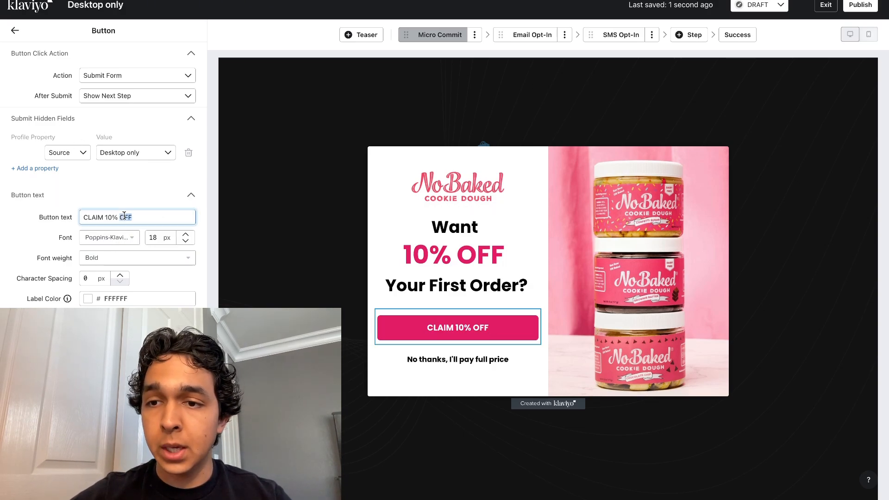
pyautogui.press('capslock')
pyautogui.write('Yes Please')
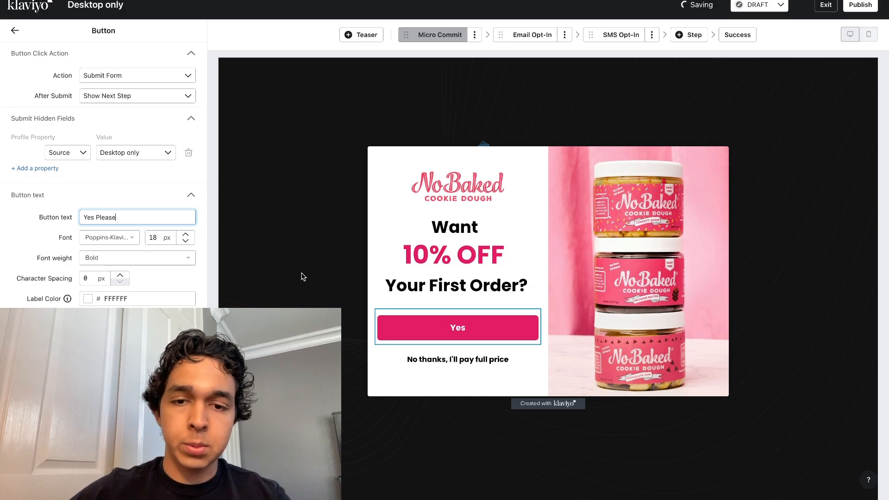
pyautogui.click(509, 345)
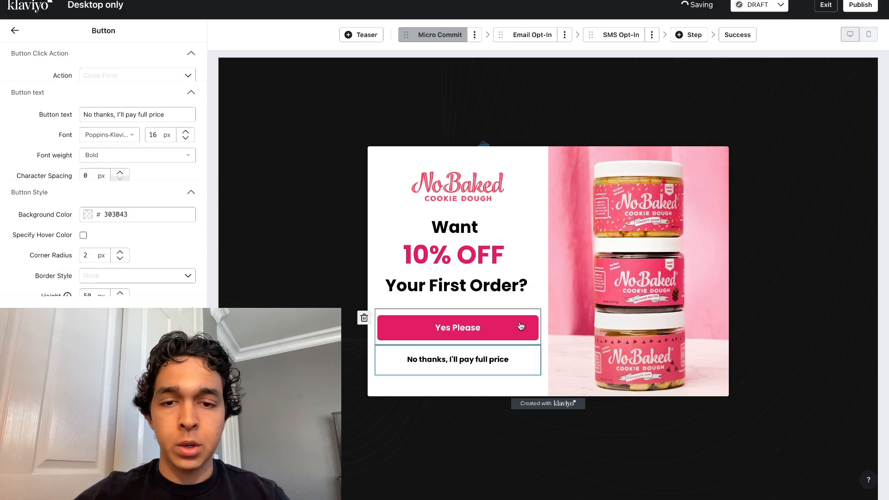
pyautogui.click(509, 333)
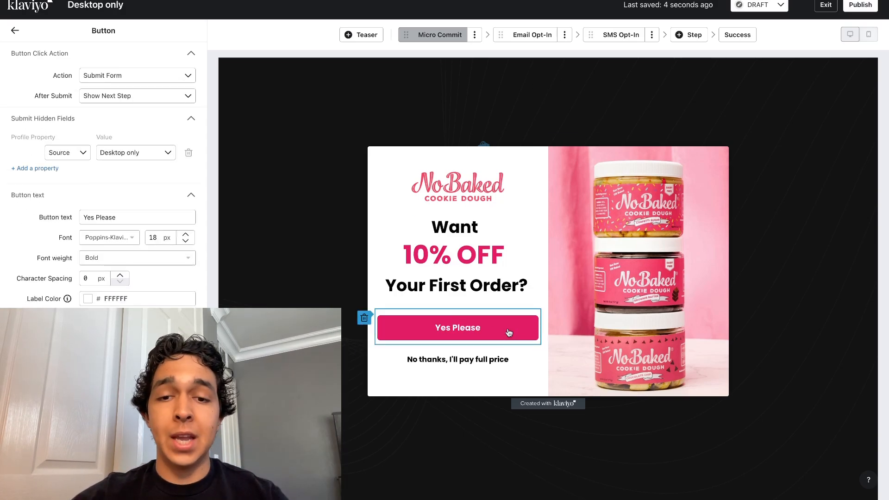
# Step: Switch to the Email Opt-In step and set the form's display timing to rule-based, showing after a time delay of 7 seconds
pyautogui.click(526, 37)
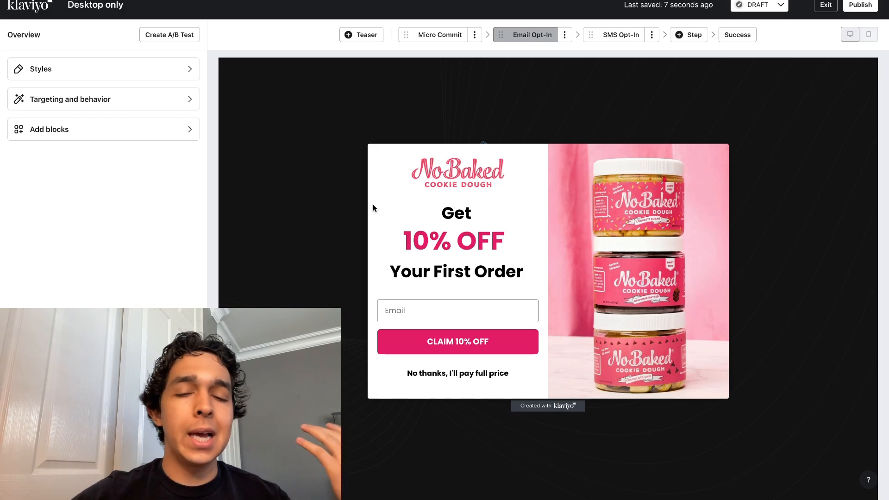
pyautogui.click(161, 103)
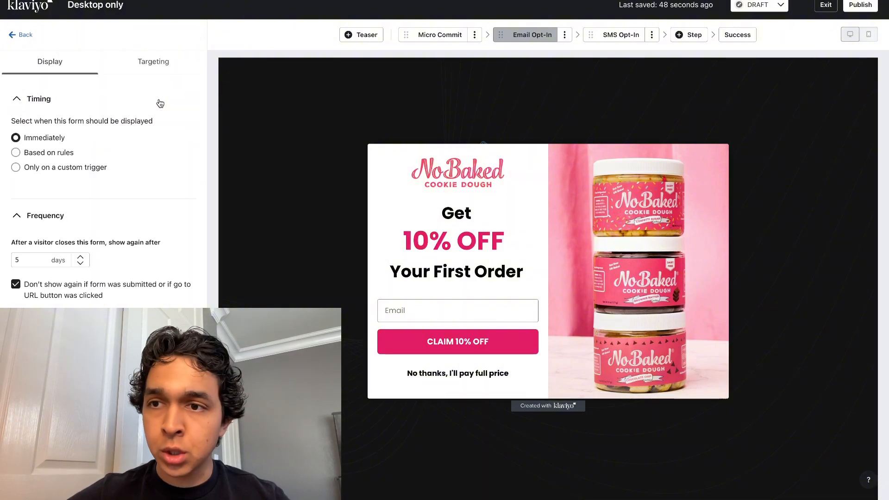
pyautogui.scroll(-1, 108, 172)
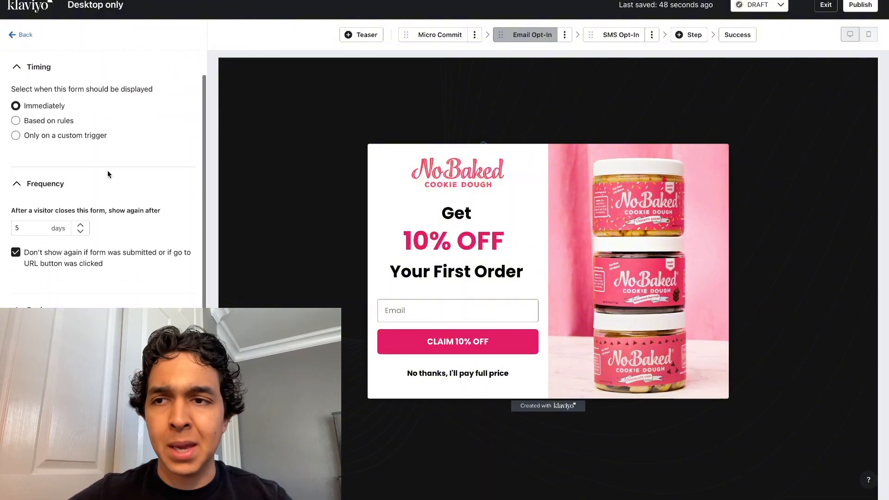
pyautogui.scroll(1, 108, 172)
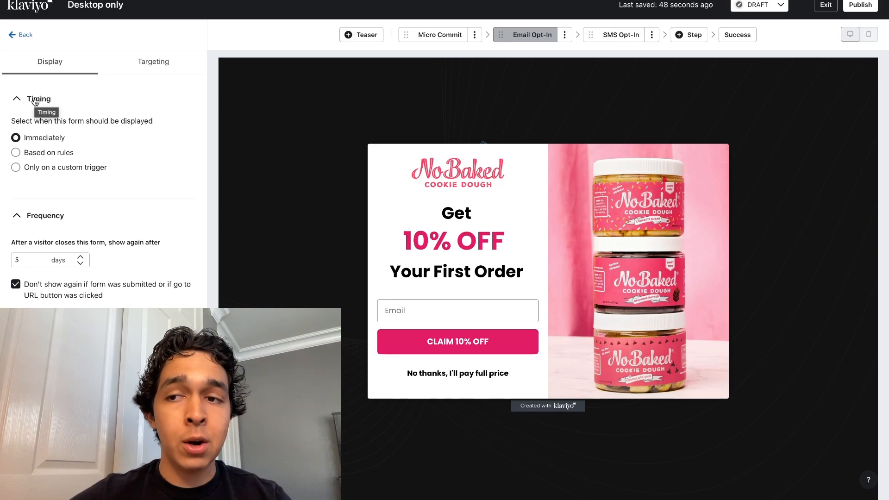
pyautogui.click(37, 157)
pyautogui.click(41, 211)
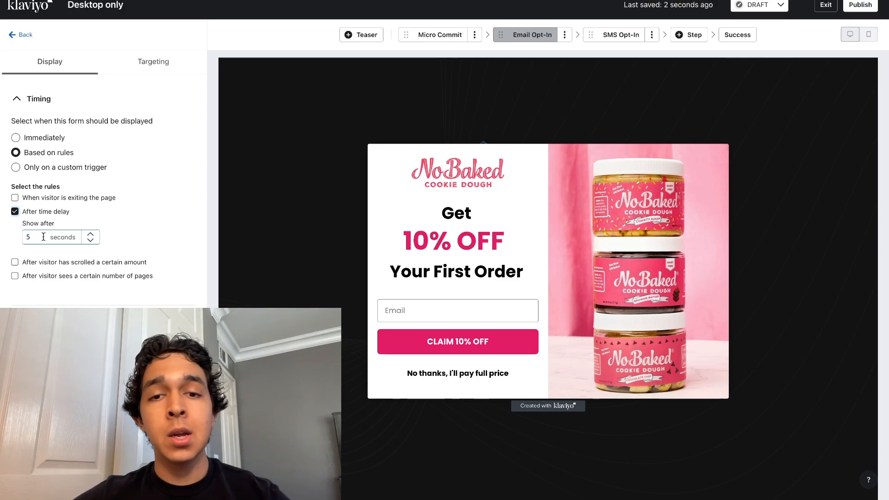
pyautogui.moveTo(43, 237); pyautogui.dragTo(16, 240)
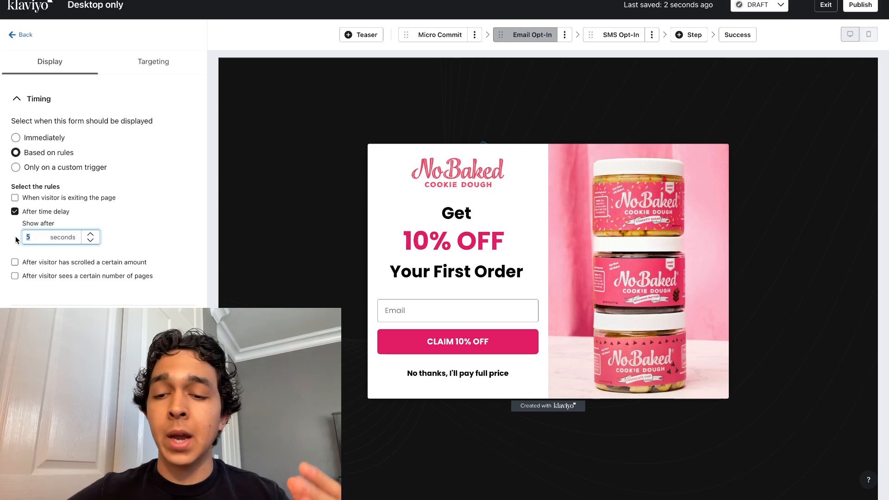
pyautogui.write('7')
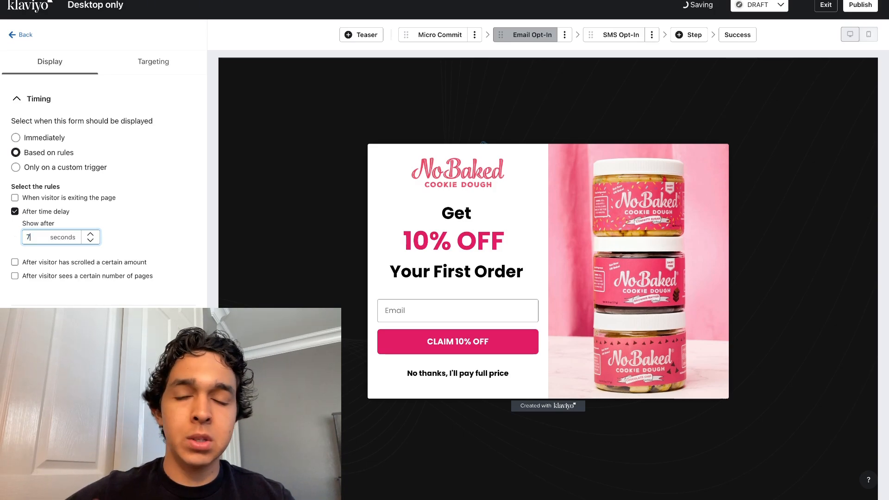
pyautogui.click(143, 237)
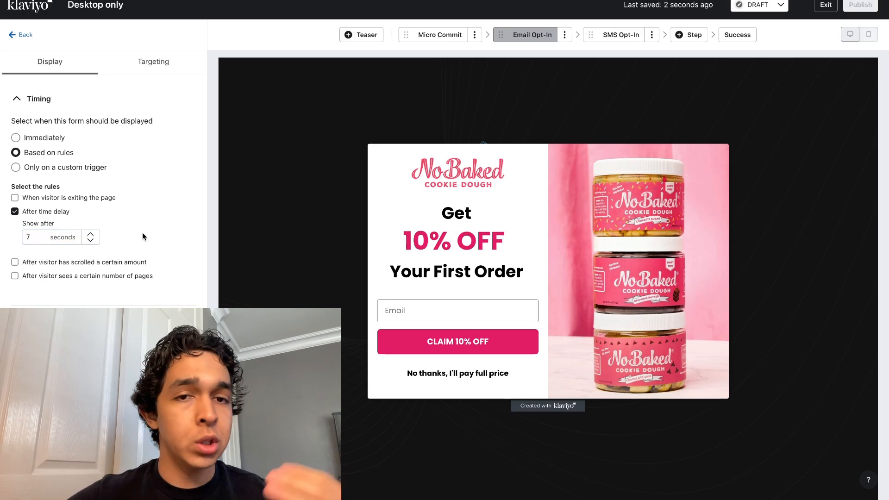
# Step: Set the display frequency so the form shows again 7 days after a visitor closes it
pyautogui.scroll(-5, 142, 236)
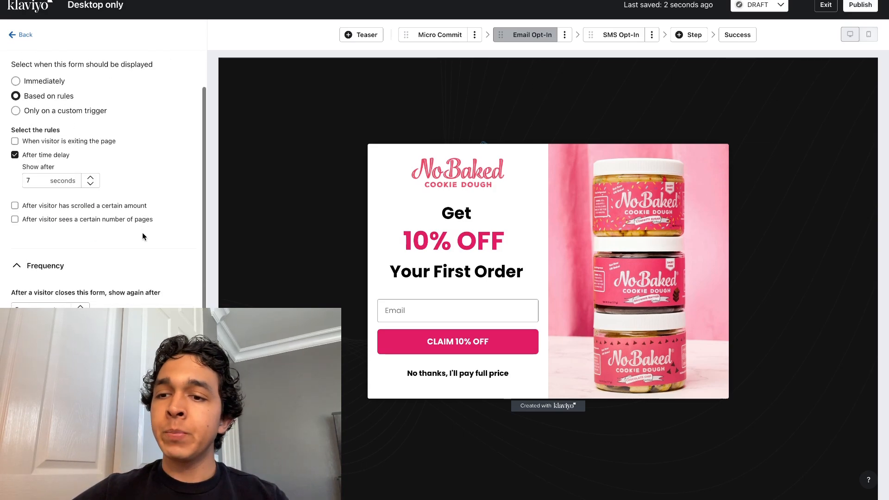
pyautogui.scroll(1, 104, 194)
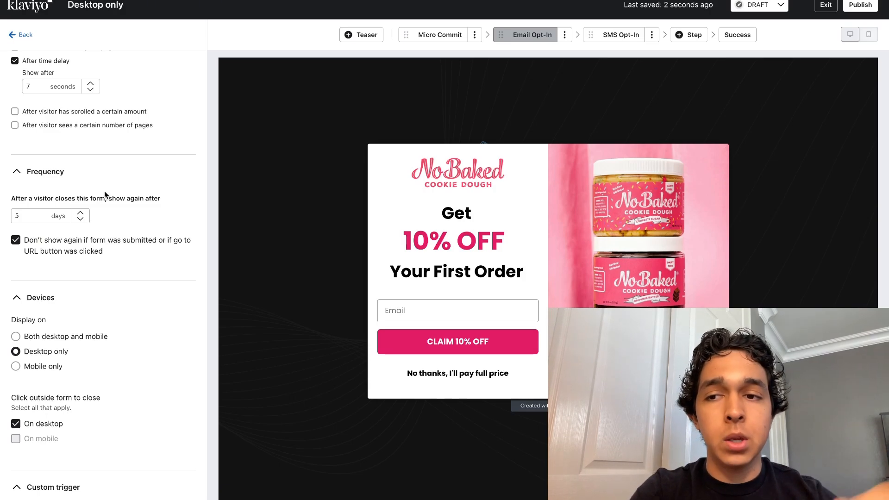
pyautogui.doubleClick(32, 216)
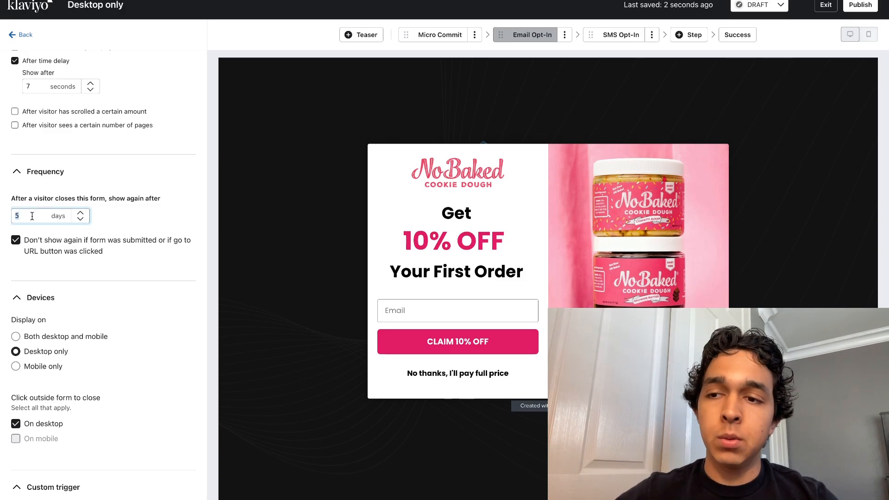
pyautogui.write('7')
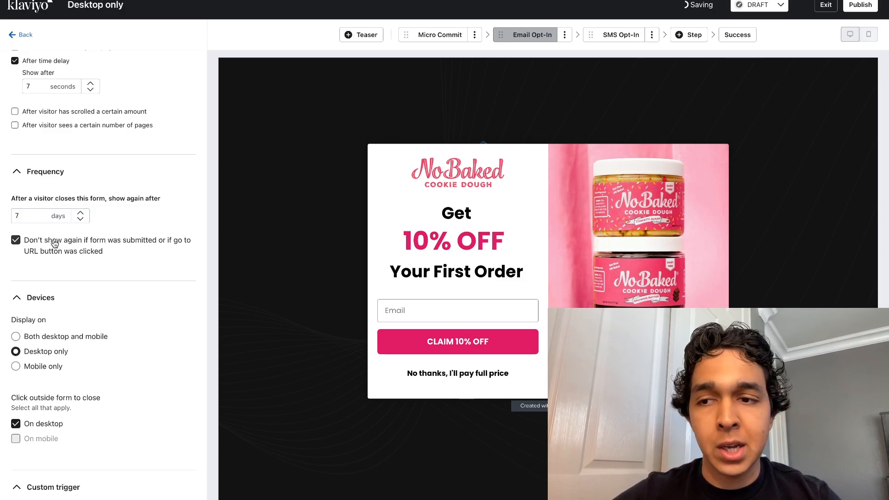